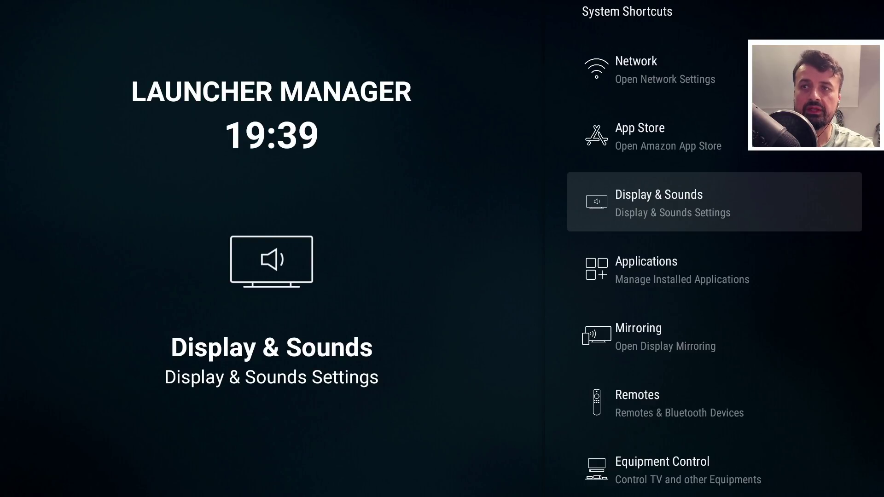
# Step: Look at the Equipment Control settings, then return to the Launcher Manager shortcuts list
pyautogui.press('Down')
pyautogui.press('Down')
pyautogui.press('Down')
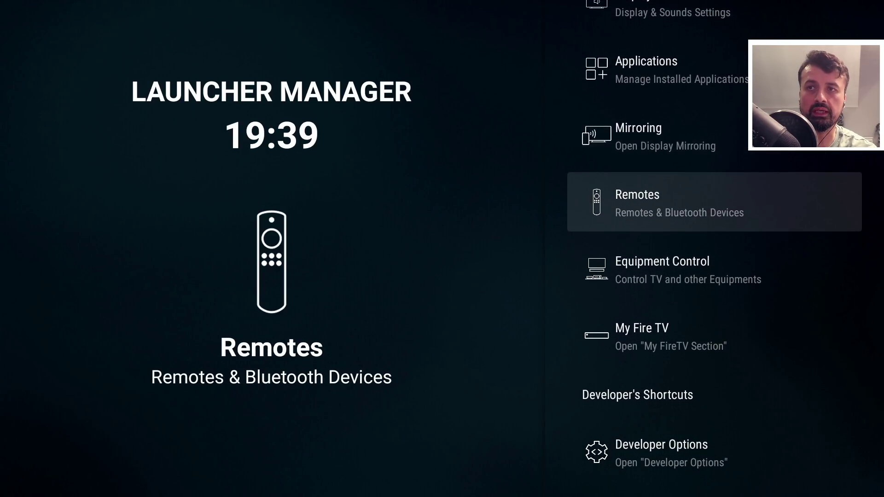
pyautogui.press('Down')
pyautogui.press('Return')
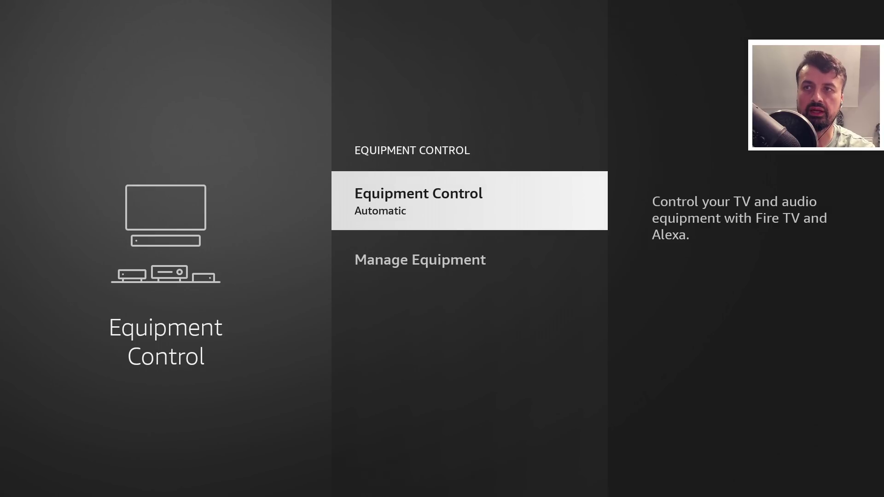
pyautogui.press('Escape')
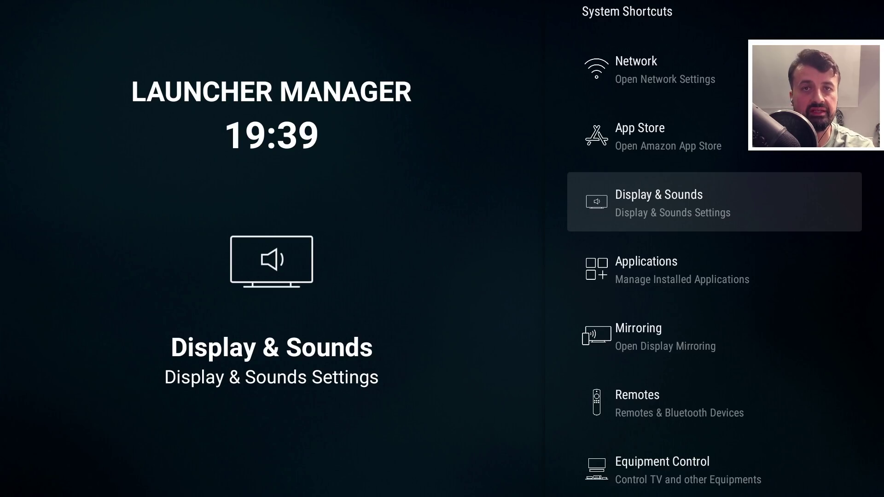
# Step: Check the Display Resolution and Surround Sound options under Display & Sounds
pyautogui.press('Return')
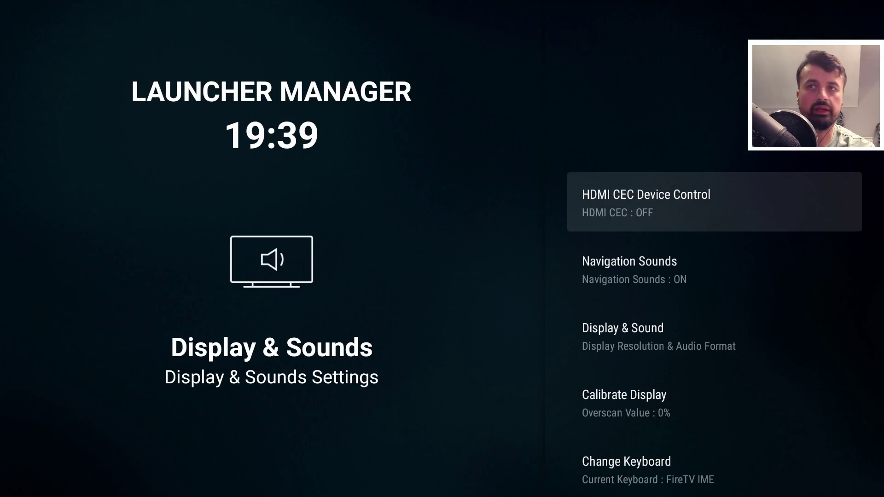
pyautogui.press('Down')
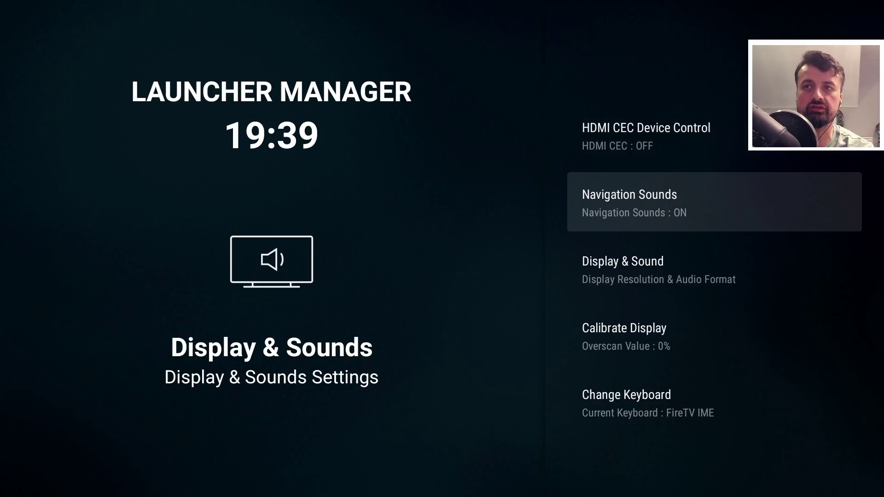
pyautogui.press('Down')
pyautogui.press('Return')
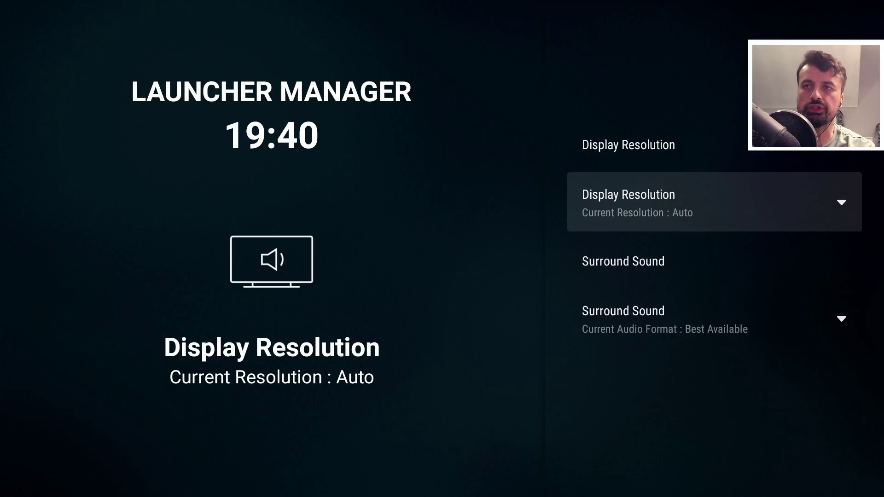
pyautogui.press('Down')
pyautogui.press('Up')
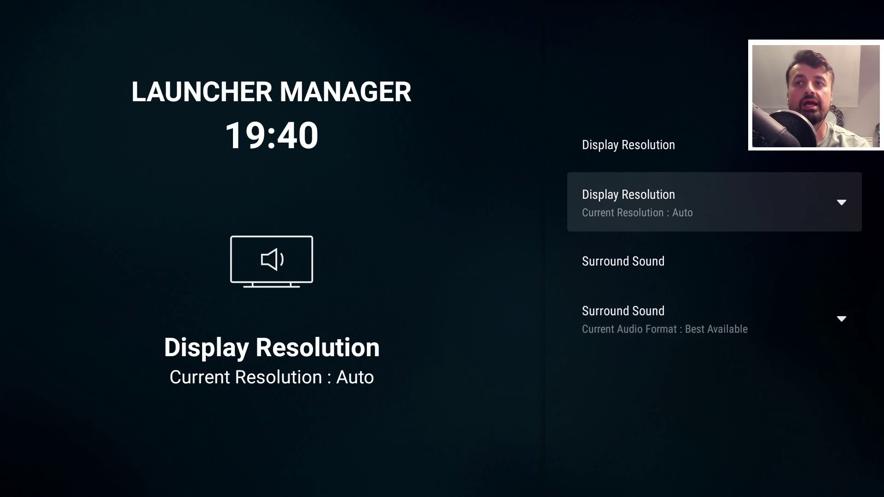
pyautogui.press('Escape')
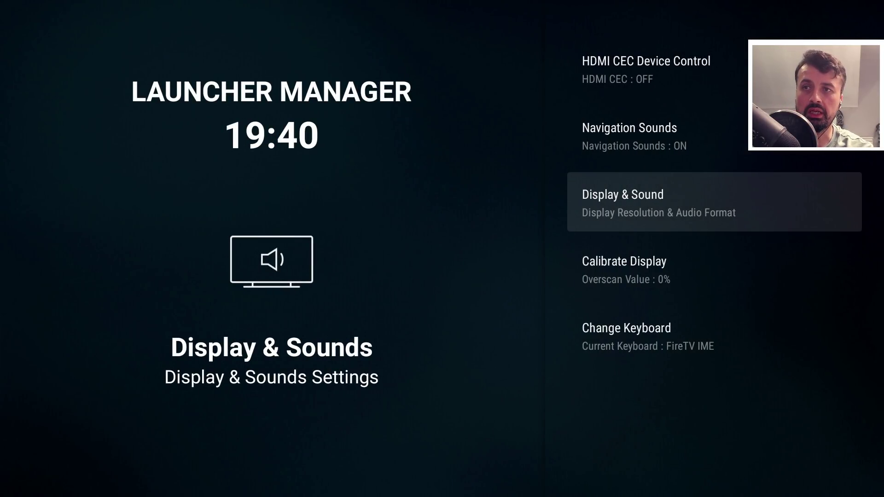
# Step: Under Change Keyboard, pick LeanKey Keyboard Pro as the default keyboard
pyautogui.press('Down')
pyautogui.press('Down')
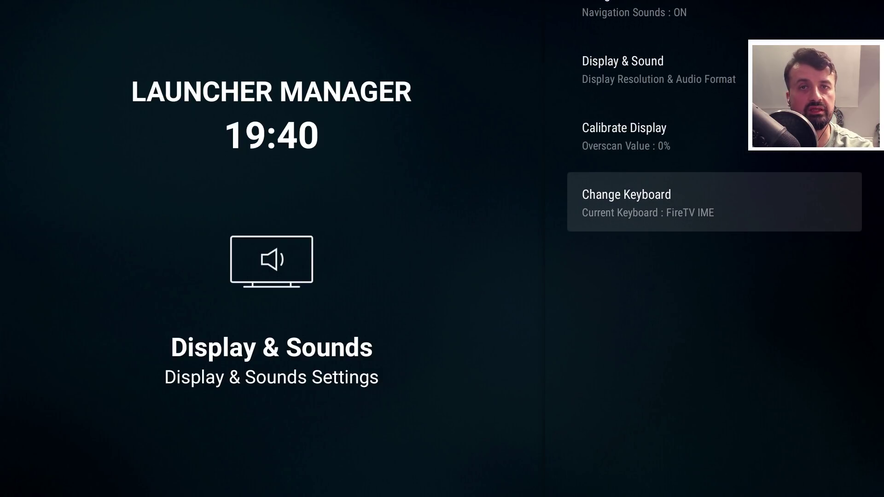
pyautogui.press('Return')
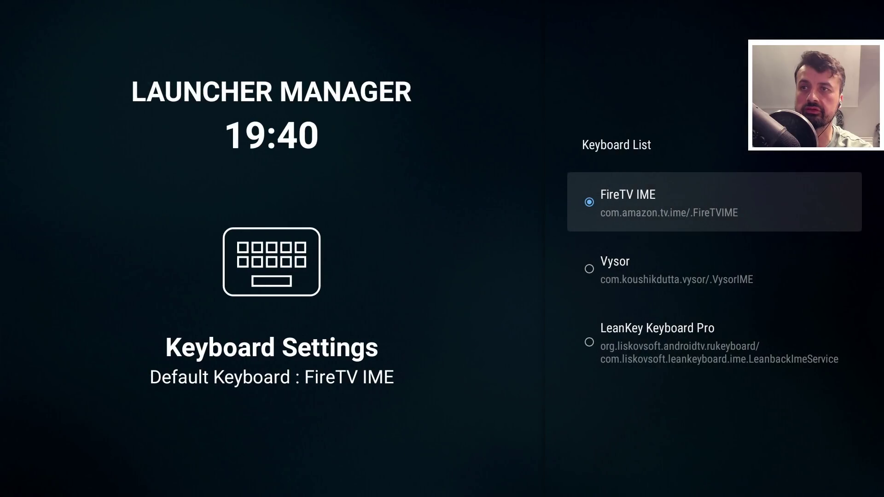
pyautogui.press('Down')
pyautogui.press('Down')
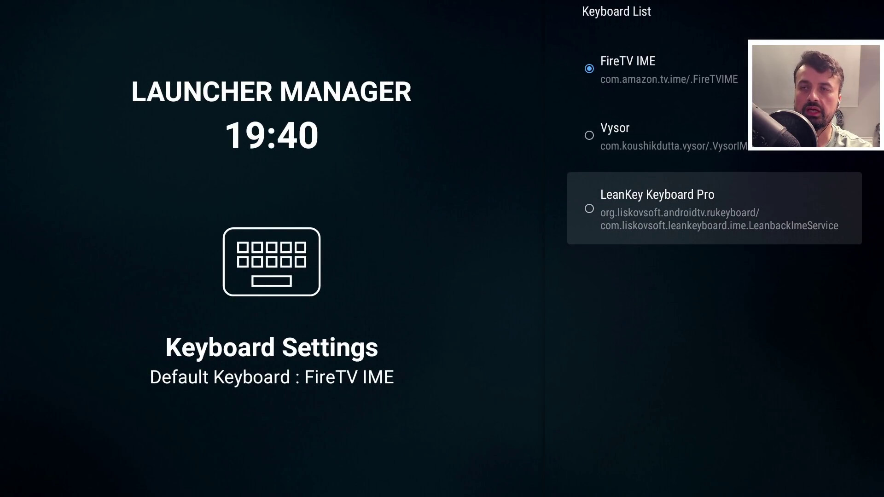
pyautogui.press('Return')
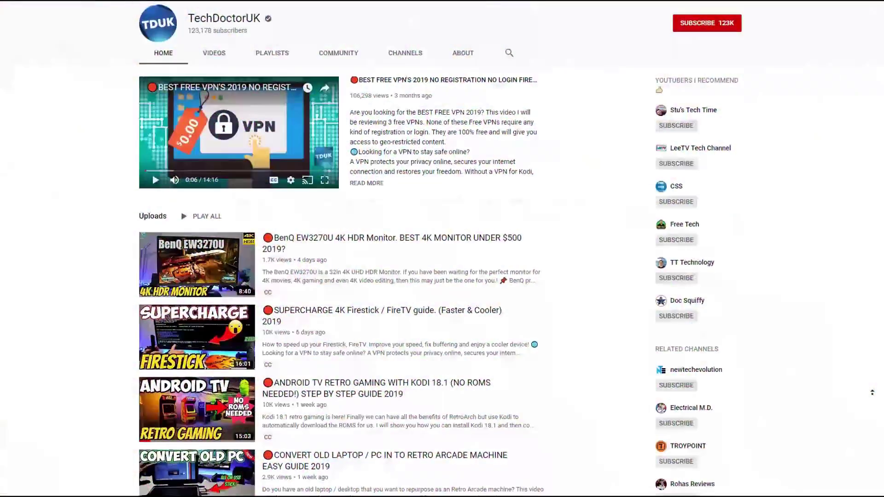
# Step: Subscribe to TechDoctorUK at the top of its channel page and set the bell to All notifications
pyautogui.scroll(2, 442, 248)
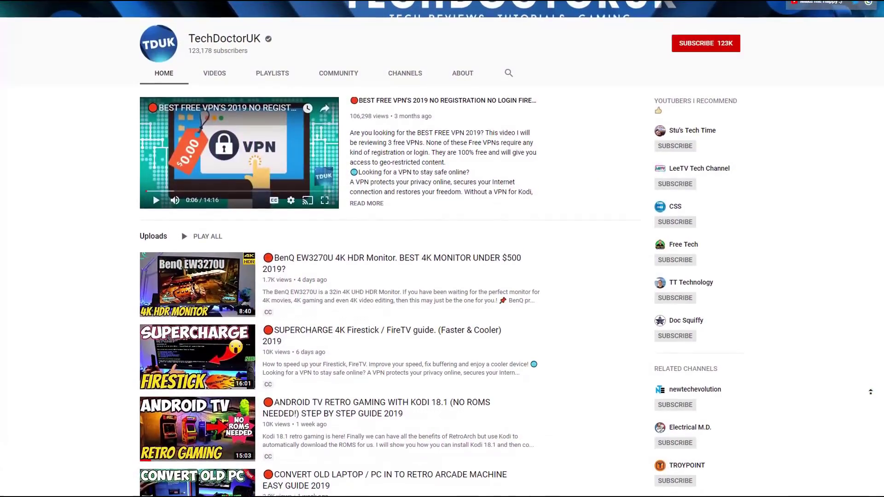
pyautogui.scroll(2, 865, 389)
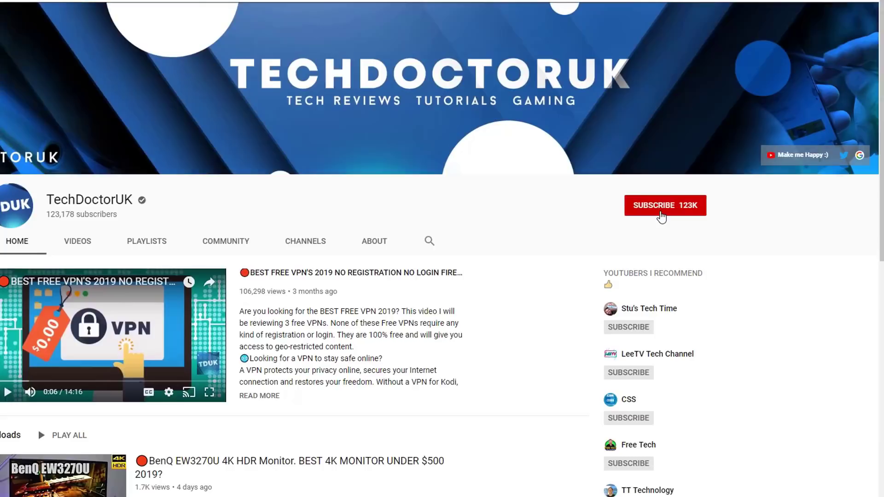
pyautogui.click(686, 196)
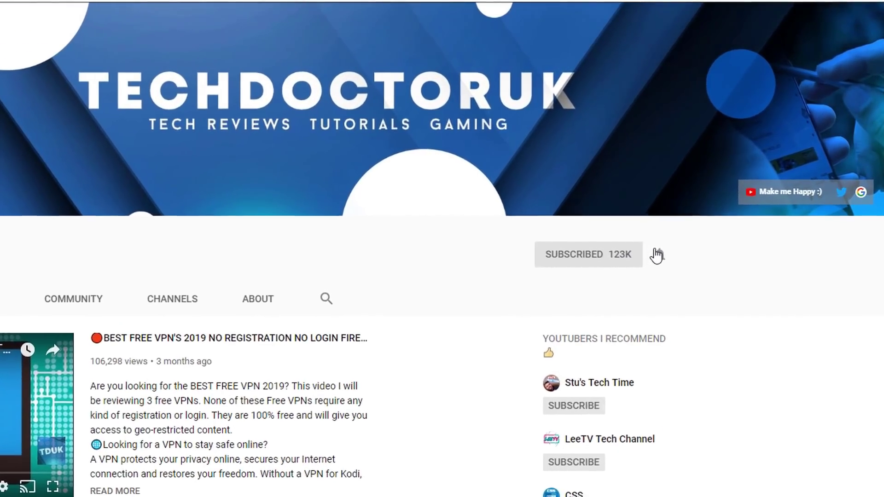
pyautogui.click(668, 243)
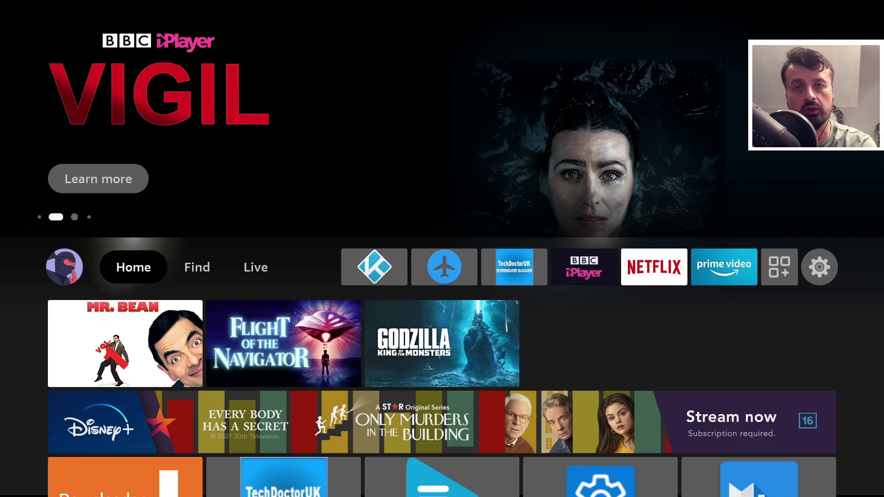
# Step: Go to Settings > My Fire TV > Developer Options and check Apps from Unknown Sources
pyautogui.press('Right')
pyautogui.press('Right')
pyautogui.press('Right')
pyautogui.press('Right')
pyautogui.press('Right')
pyautogui.press('Right')
pyautogui.press('Right')
pyautogui.press('Right')
pyautogui.press('Right')
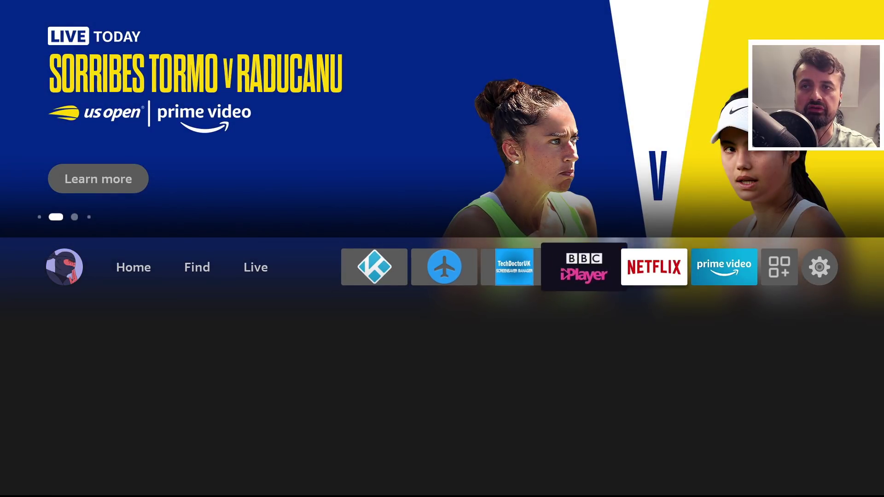
pyautogui.press('Right')
pyautogui.press('Down')
pyautogui.press('Down')
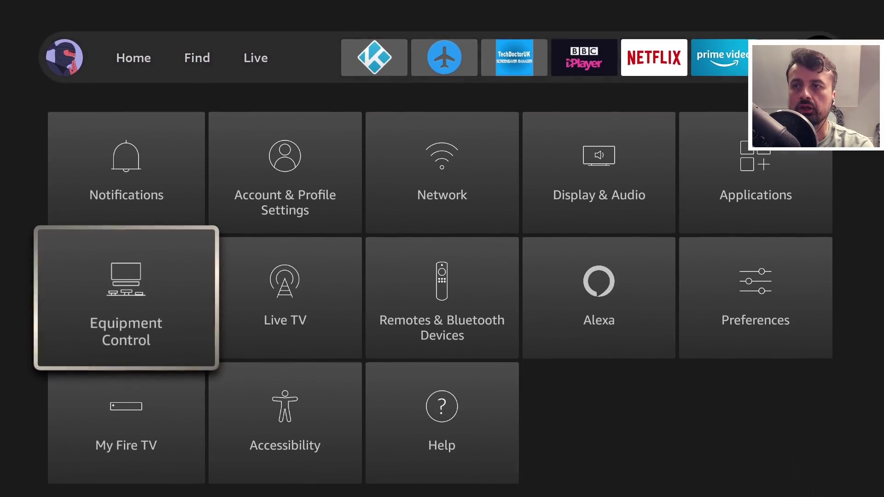
pyautogui.press('Down')
pyautogui.press('Return')
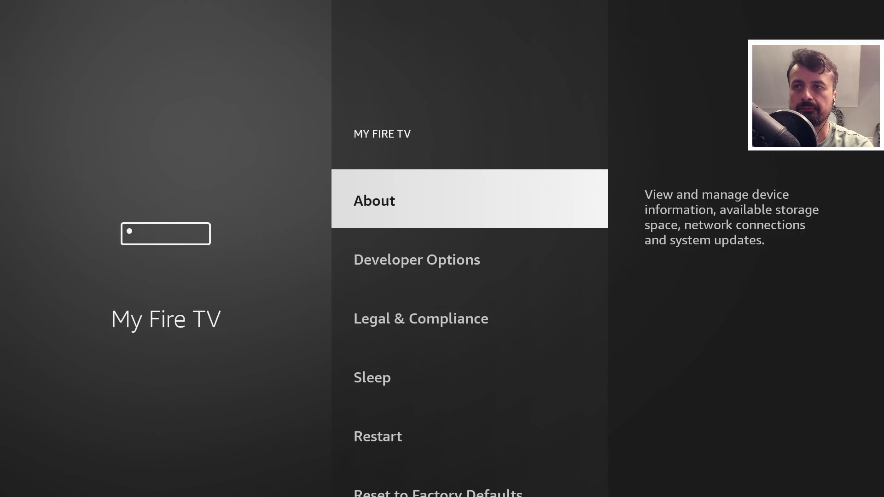
pyautogui.press('Down')
pyautogui.press('Return')
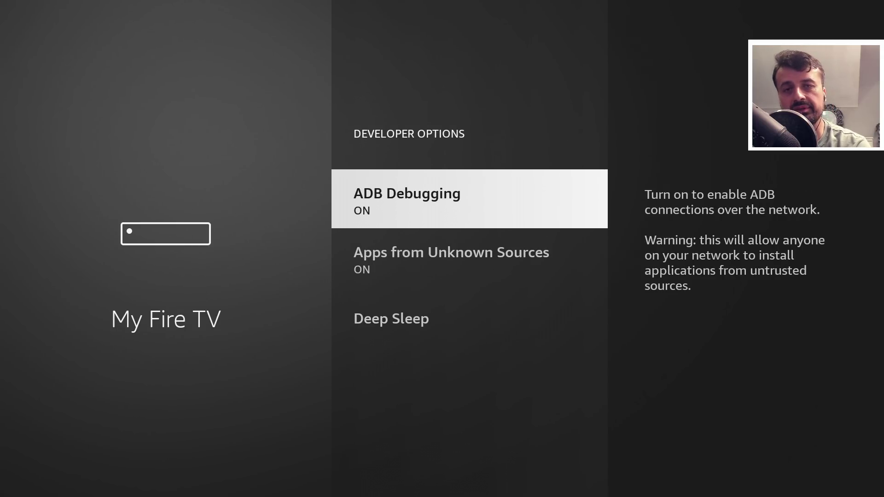
pyautogui.press('Down')
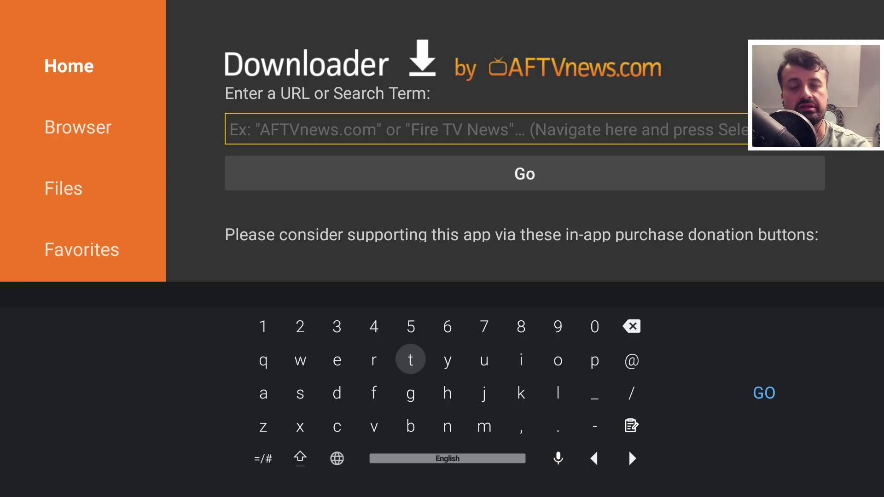
# Step: Enter the code 53402 in Downloader's URL box with the on-screen keyboard and submit it
pyautogui.press('Up')
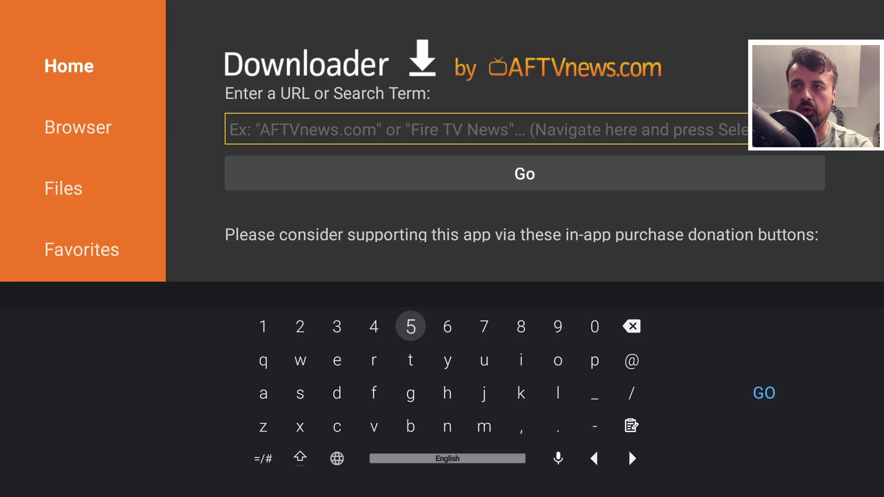
pyautogui.press('Return')
pyautogui.press('Left')
pyautogui.press('Left')
pyautogui.press('Return')
pyautogui.press('Right')
pyautogui.press('Return')
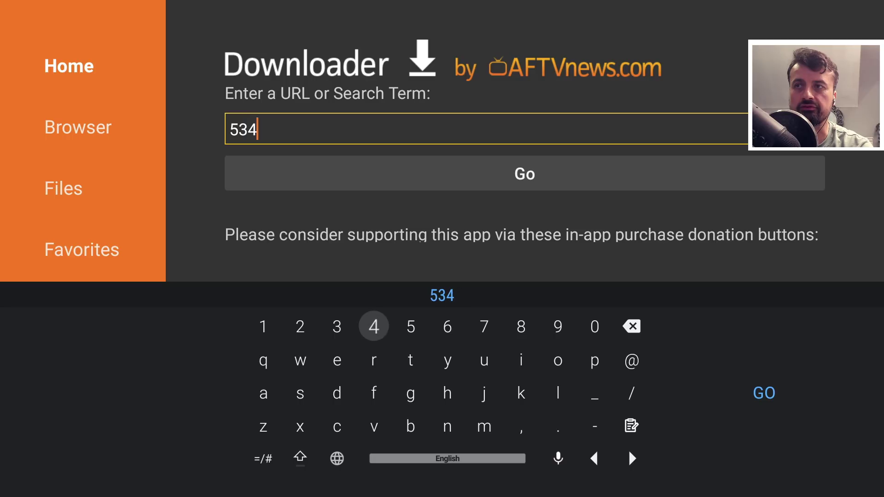
pyautogui.press('Right')
pyautogui.press('Right')
pyautogui.press('Right')
pyautogui.press('Right')
pyautogui.press('Right')
pyautogui.press('Right')
pyautogui.press('Right')
pyautogui.press('Left')
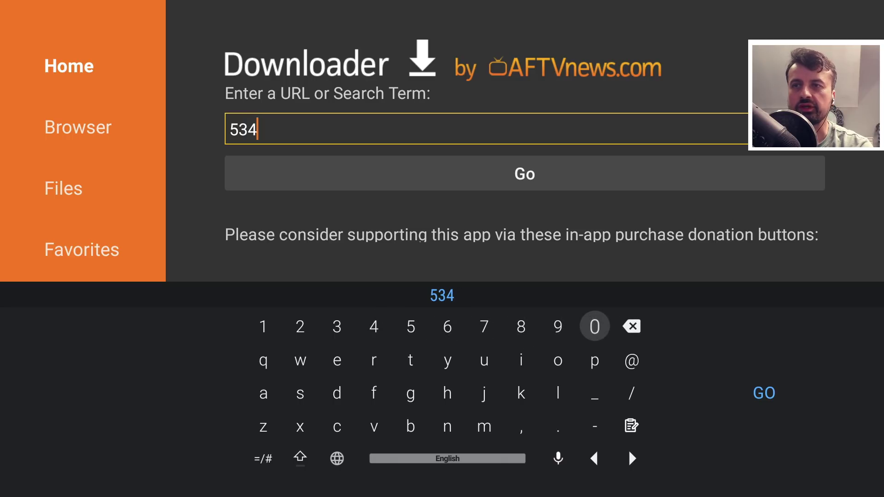
pyautogui.press('Return')
pyautogui.press('Right')
pyautogui.press('Right')
pyautogui.press('Left')
pyautogui.press('Left')
pyautogui.press('Left')
pyautogui.press('Left')
pyautogui.press('Left')
pyautogui.press('Left')
pyautogui.press('Left')
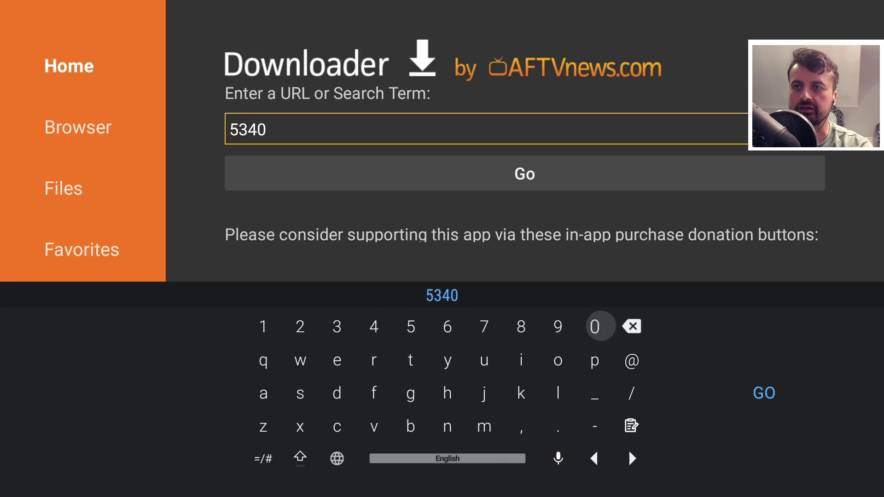
pyautogui.press('Left')
pyautogui.press('Left')
pyautogui.press('Left')
pyautogui.press('Left')
pyautogui.press('Right')
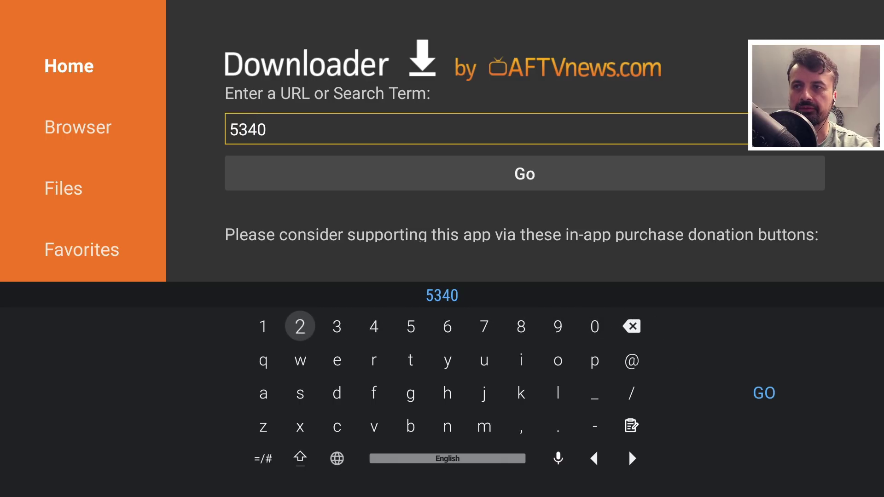
pyautogui.press('Return')
pyautogui.press('Return')
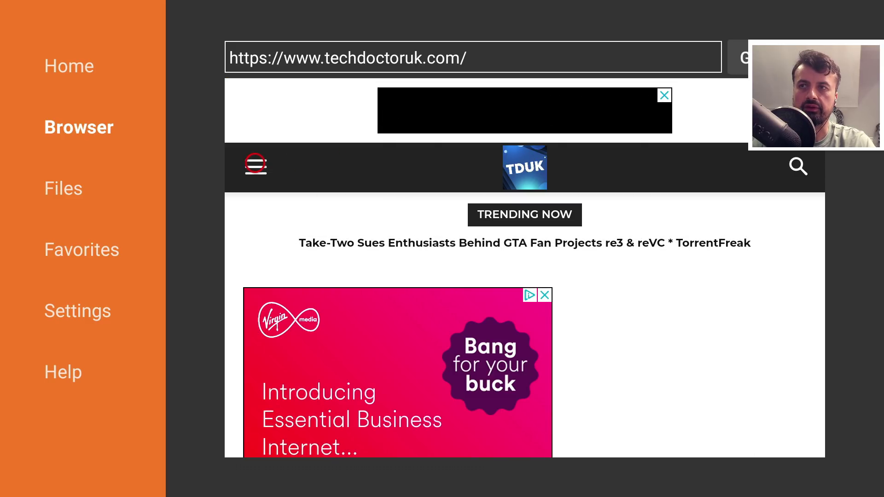
# Step: From the site menu's Tutorials page, open the 'Launcher Manager For FireOS 6+ & Android TV Devices' link
pyautogui.click(255, 164)
pyautogui.click(292, 306)
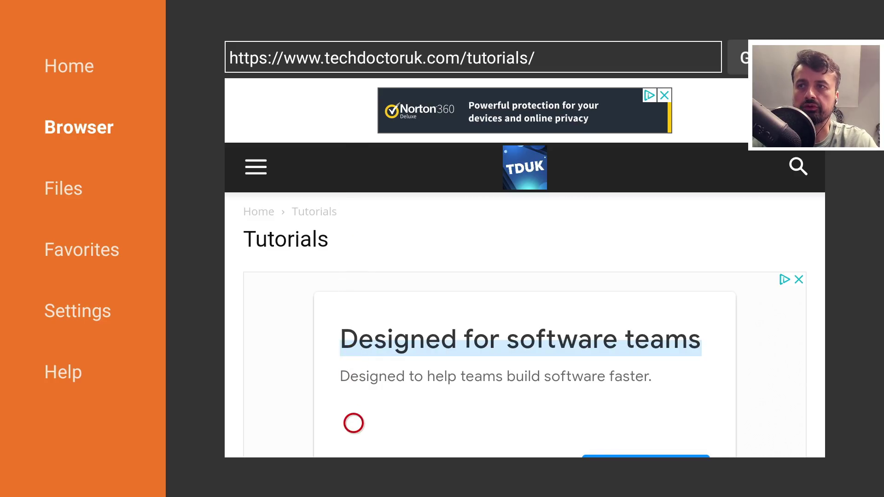
pyautogui.scroll(-10, 354, 422)
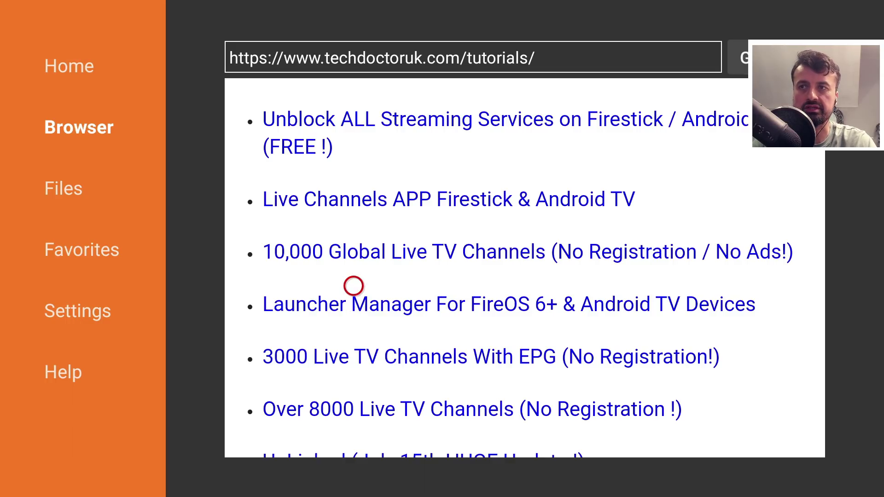
pyautogui.click(354, 302)
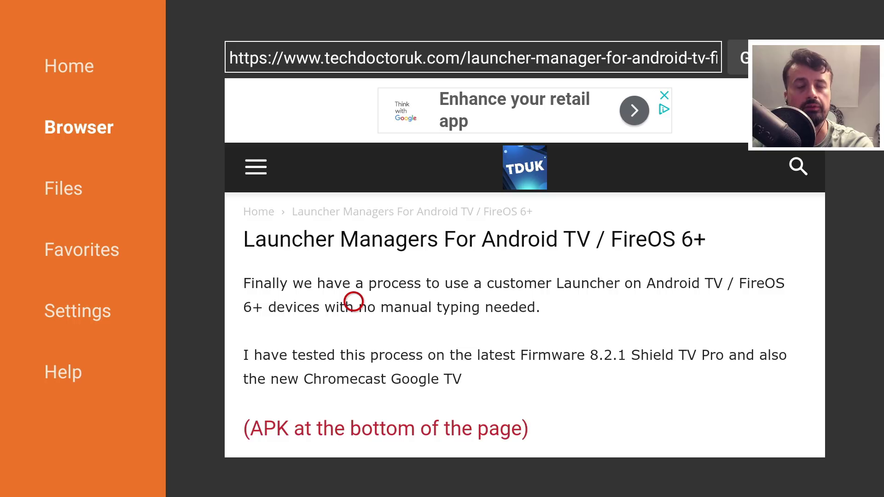
# Step: Scroll down to the Software Needed list and open the Launcher Manager FireOS 1.1.2 link
pyautogui.scroll(-10, 354, 424)
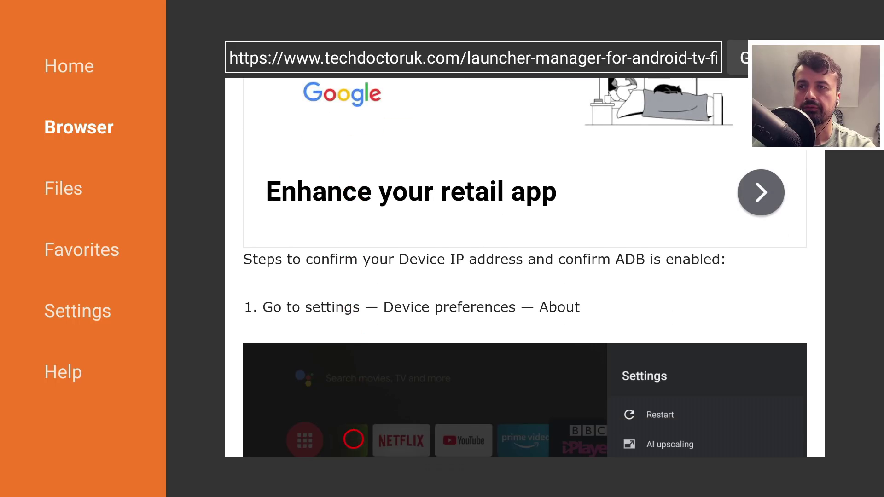
pyautogui.scroll(-18, 353, 439)
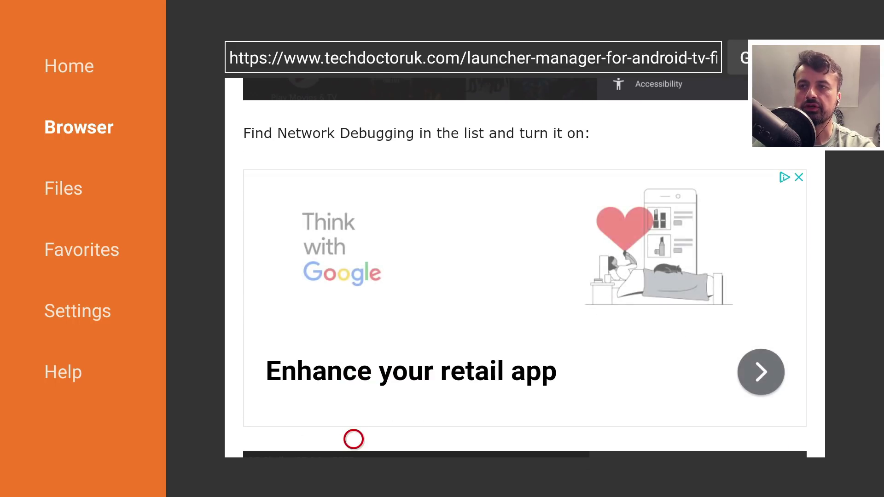
pyautogui.scroll(-15, 354, 439)
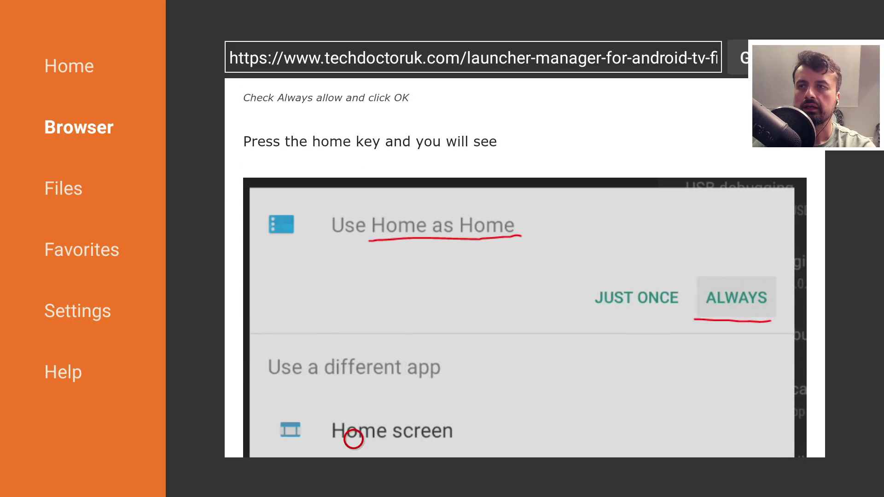
pyautogui.scroll(-15, 353, 439)
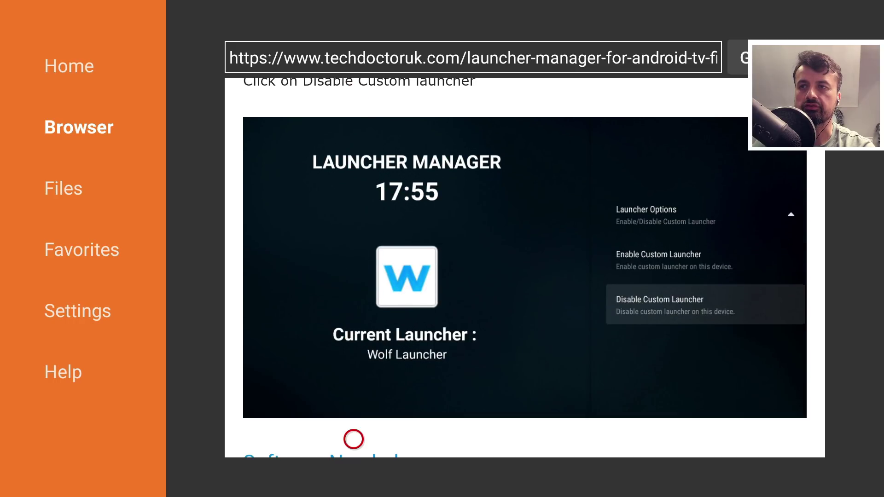
pyautogui.scroll(-10, 354, 439)
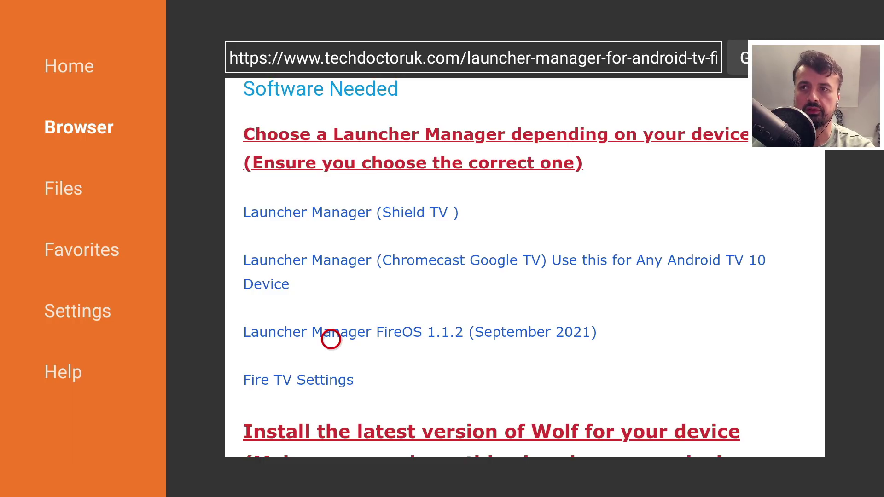
pyautogui.click(331, 340)
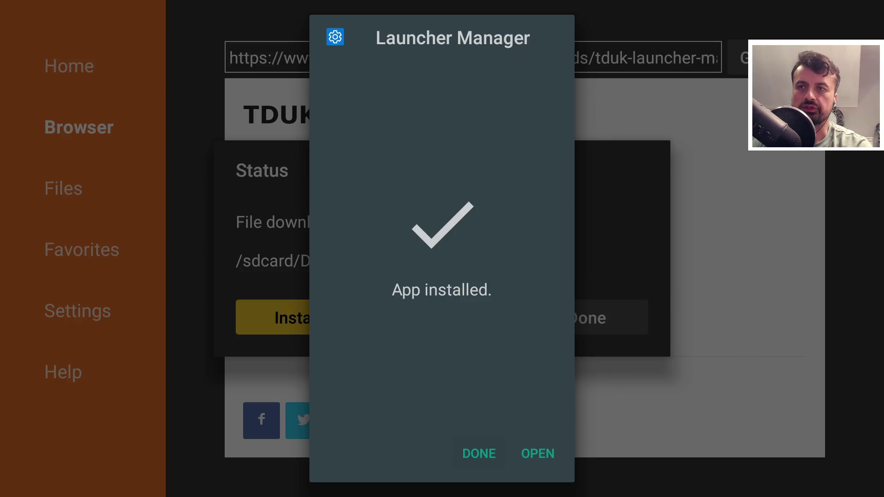
# Step: Finish the Launcher Manager 1.1.2 install with Done and go back to the guide's software list
pyautogui.press('Return')
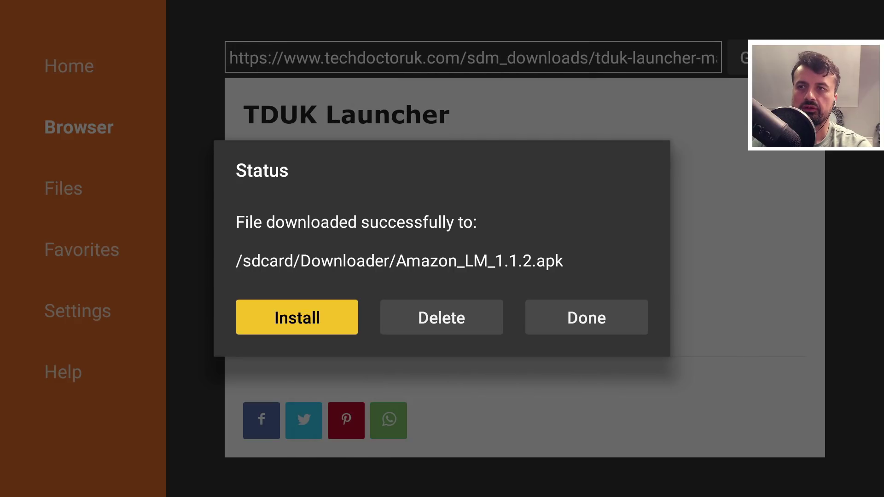
pyautogui.press('Right')
pyautogui.press('Right')
pyautogui.press('Return')
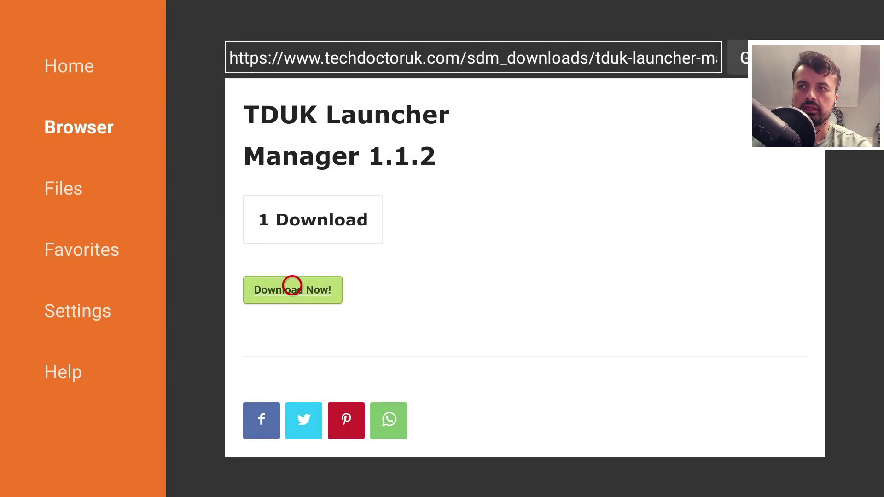
pyautogui.press('Escape')
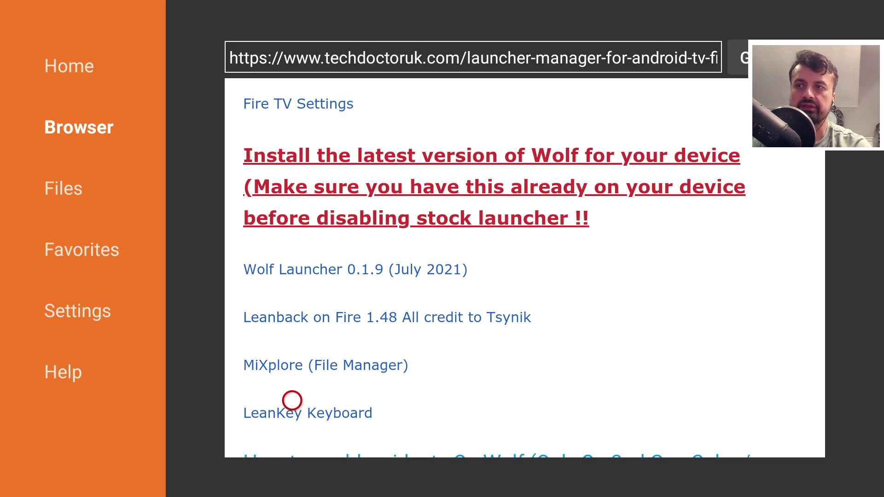
# Step: Open the LeanKey Keyboard download link on the guide page
pyautogui.click(292, 408)
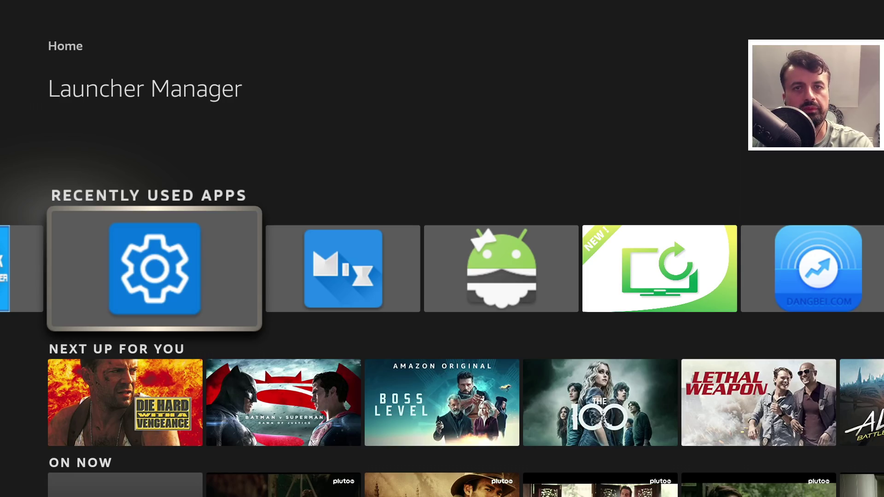
# Step: Launch Launcher Manager and browse its System Shortcuts list, ending back at App Store
pyautogui.press('Return')
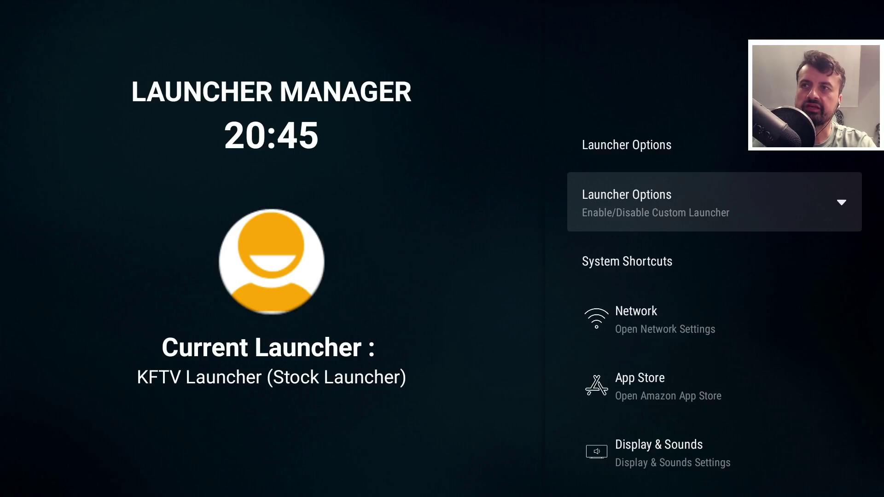
pyautogui.press('Down')
pyautogui.press('Down')
pyautogui.press('Down')
pyautogui.press('Down')
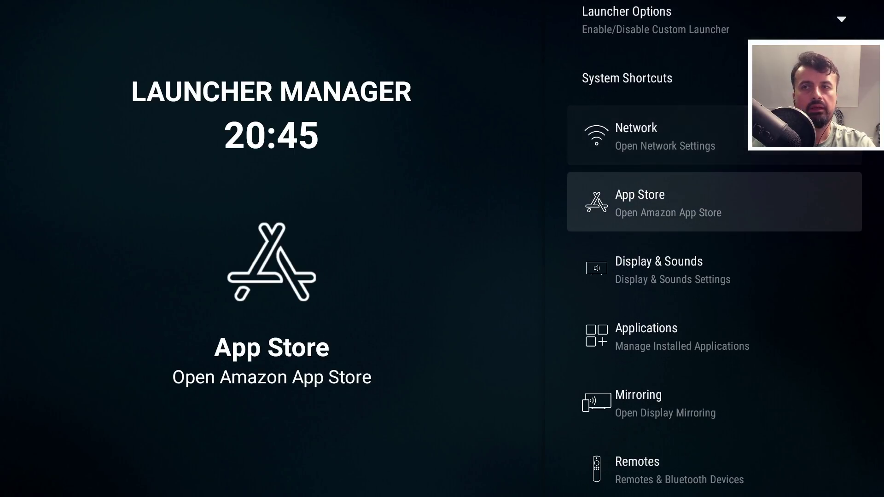
pyautogui.press('Down')
pyautogui.press('Down')
pyautogui.press('Down')
pyautogui.press('Down')
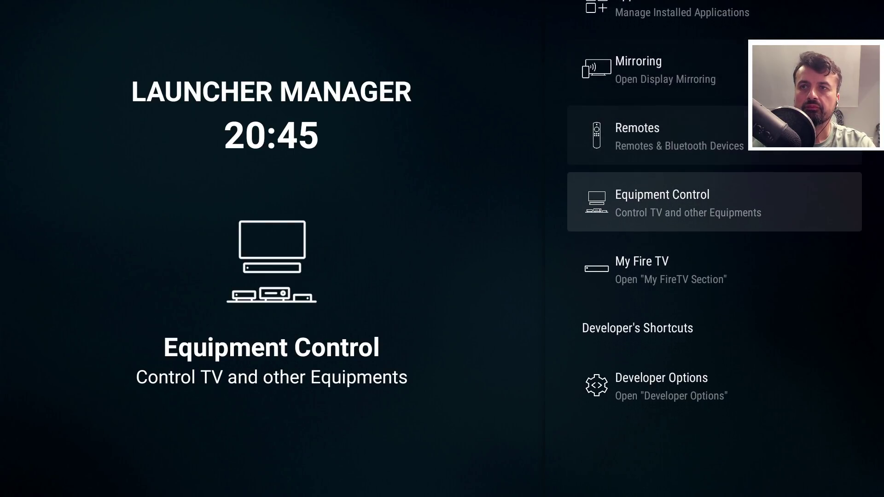
pyautogui.press('Up')
pyautogui.press('Up')
pyautogui.press('Up')
pyautogui.press('Up')
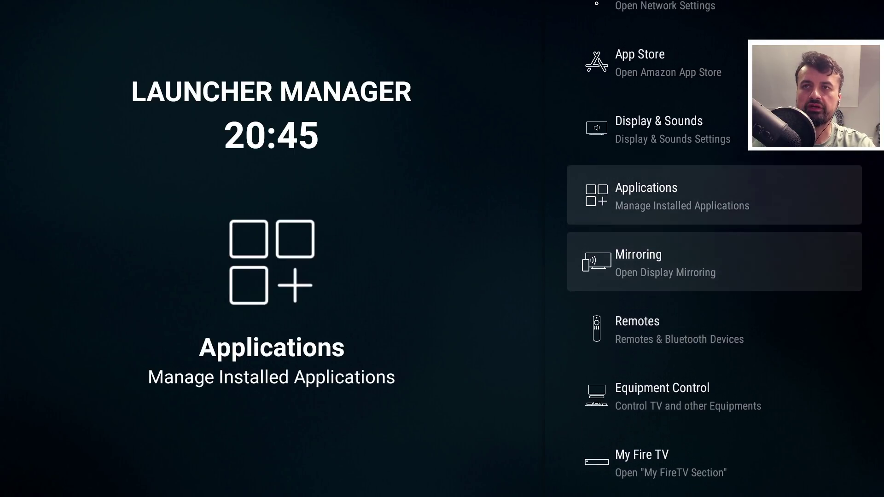
pyautogui.press('Up')
pyautogui.press('Up')
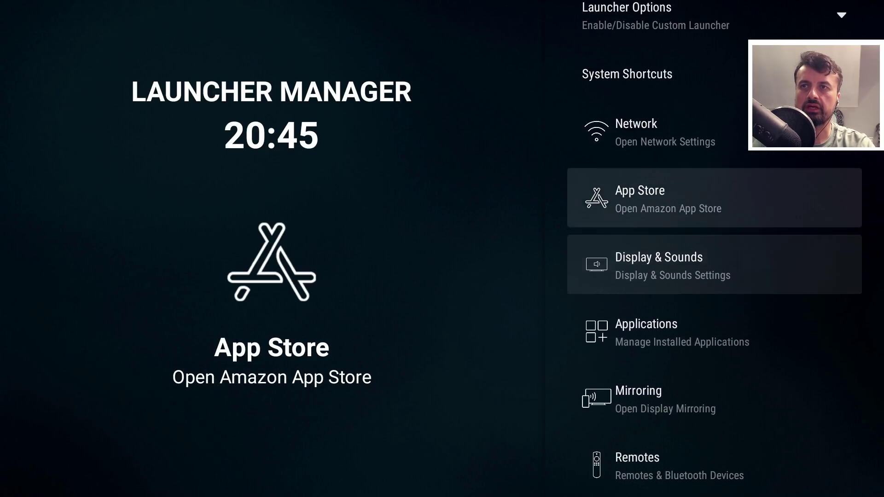
pyautogui.press('Up')
pyautogui.press('Up')
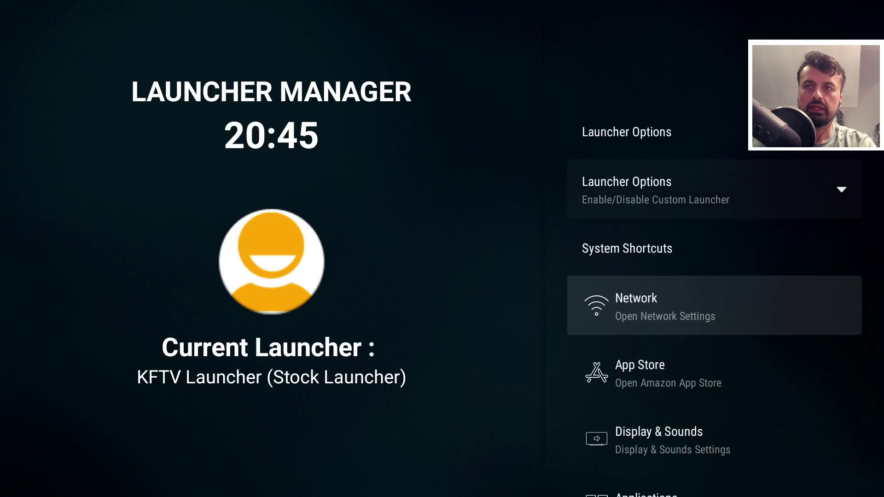
# Step: Choose Enable Custom Launcher from Launcher Options, then load the Wolf Launcher home screen
pyautogui.press('Return')
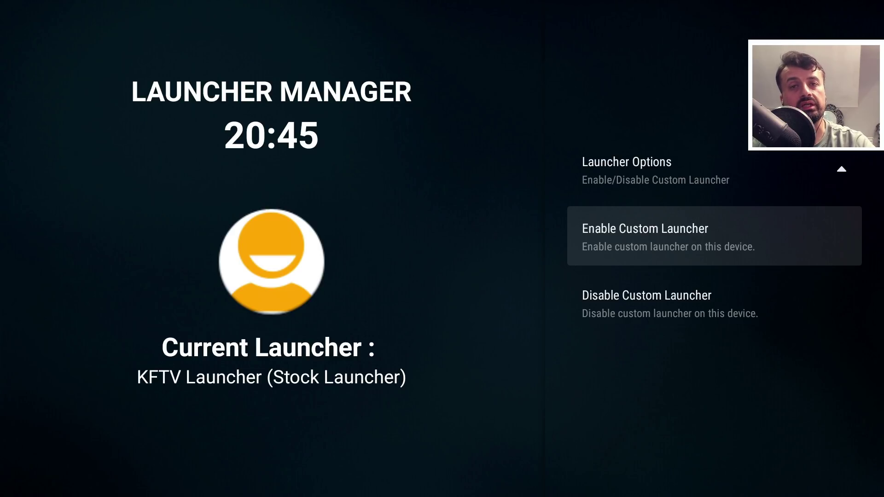
pyautogui.press('Down')
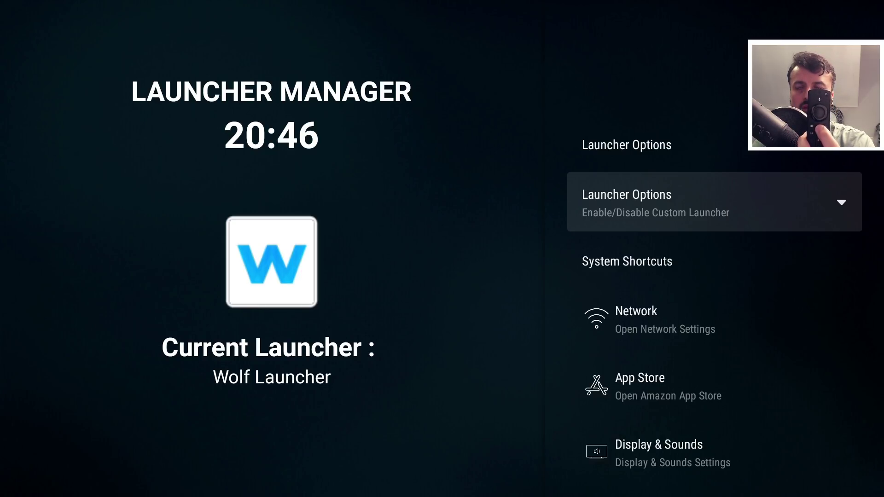
pyautogui.press('Home')
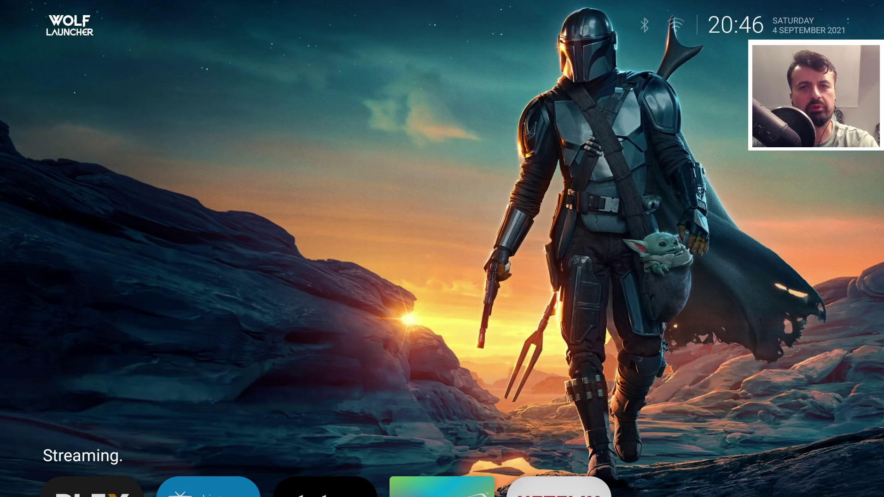
# Step: Browse the Streaming, Utilities, TDUK and Applications rows, then bring up the Widget Menu
pyautogui.press('Down')
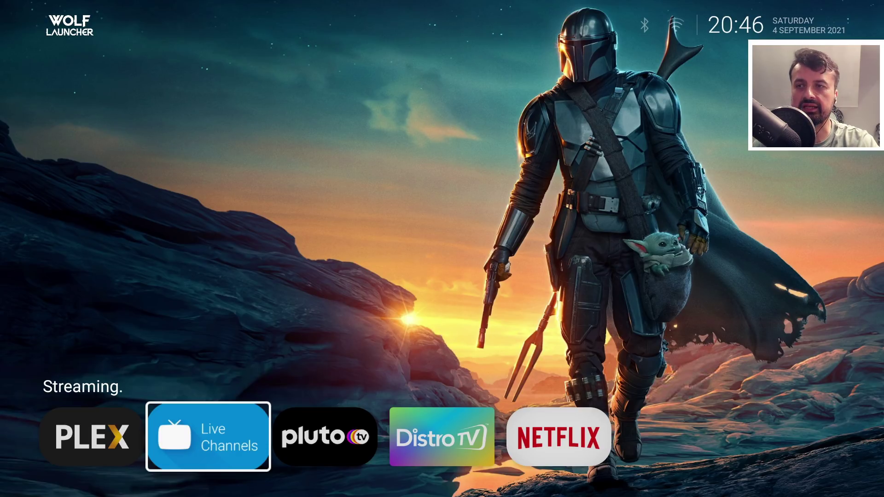
pyautogui.press('Down')
pyautogui.press('Down')
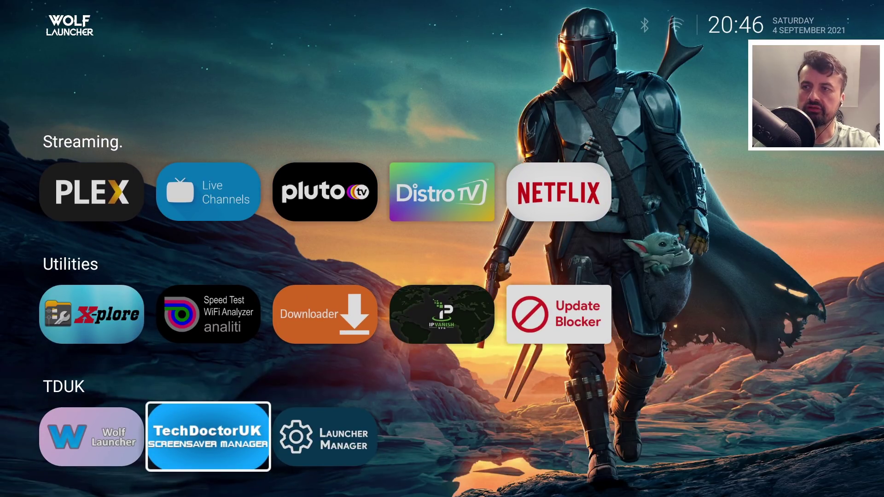
pyautogui.press('Down')
pyautogui.press('Up')
pyautogui.press('Up')
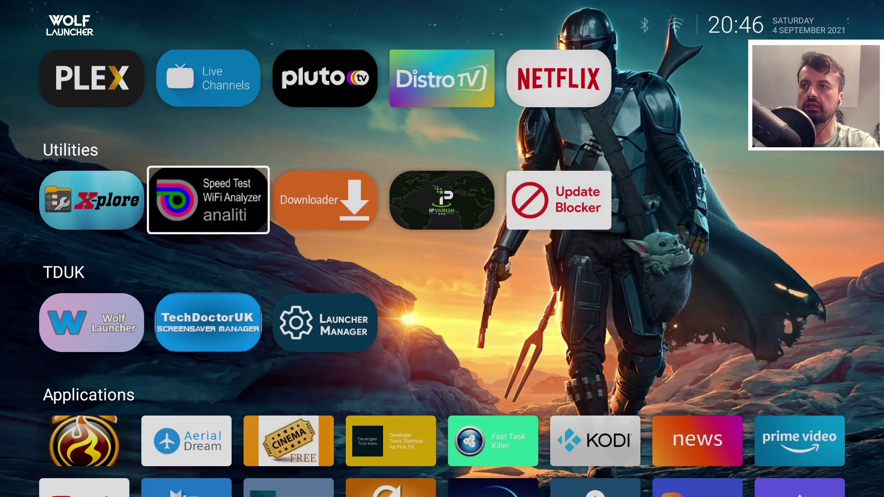
pyautogui.press('Down')
pyautogui.press('Down')
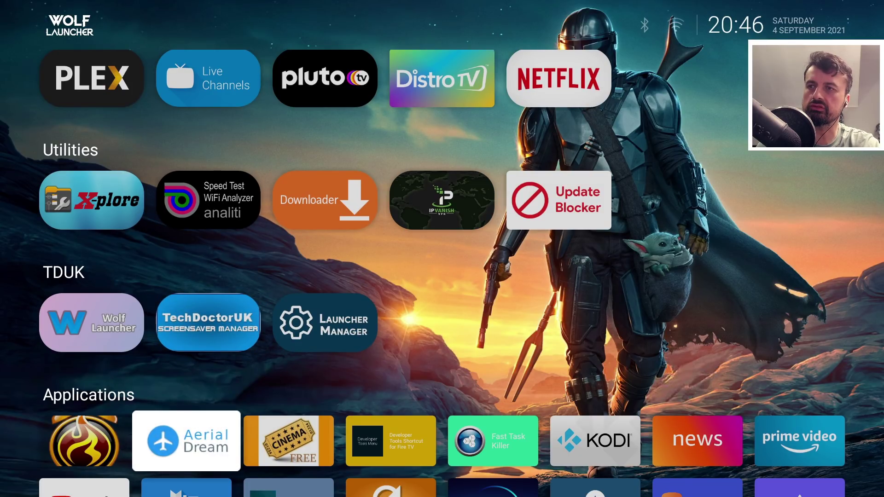
pyautogui.press('Down')
pyautogui.press('Down')
pyautogui.press('Down')
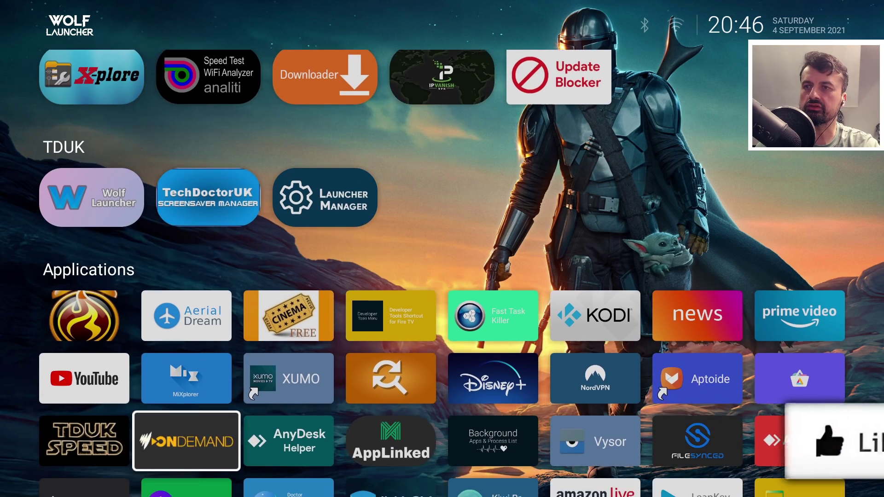
pyautogui.press('Up')
pyautogui.press('Up')
pyautogui.press('Up')
pyautogui.press('Up')
pyautogui.press('Up')
pyautogui.press('Up')
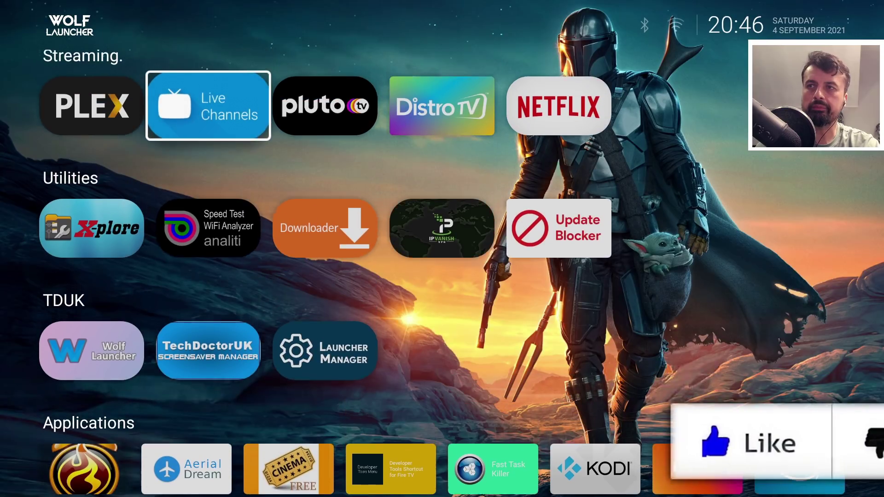
pyautogui.press('Up')
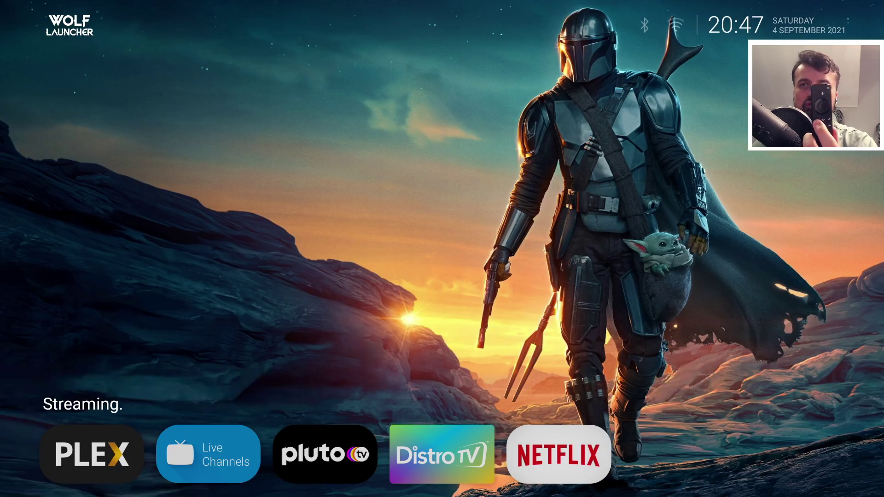
pyautogui.press('Menu')
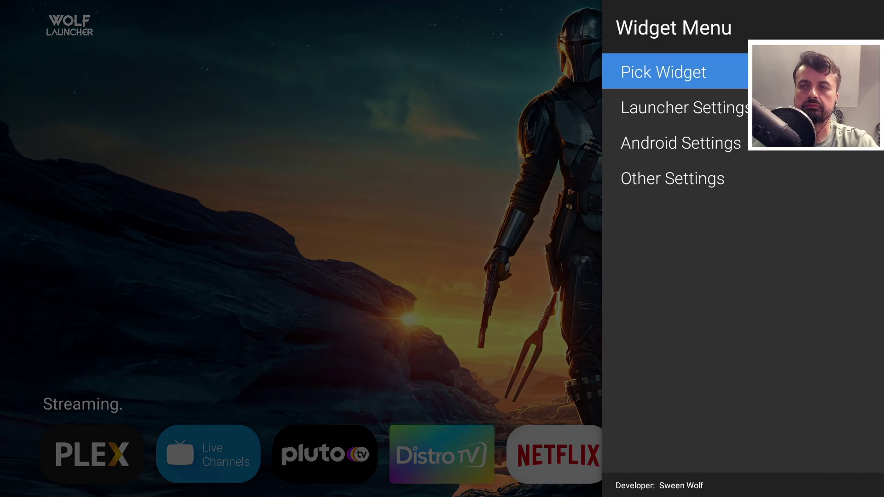
# Step: Turn on Show Section for section 123 under Launcher Settings > Sections, then check the home screen
pyautogui.press('Down')
pyautogui.press('Return')
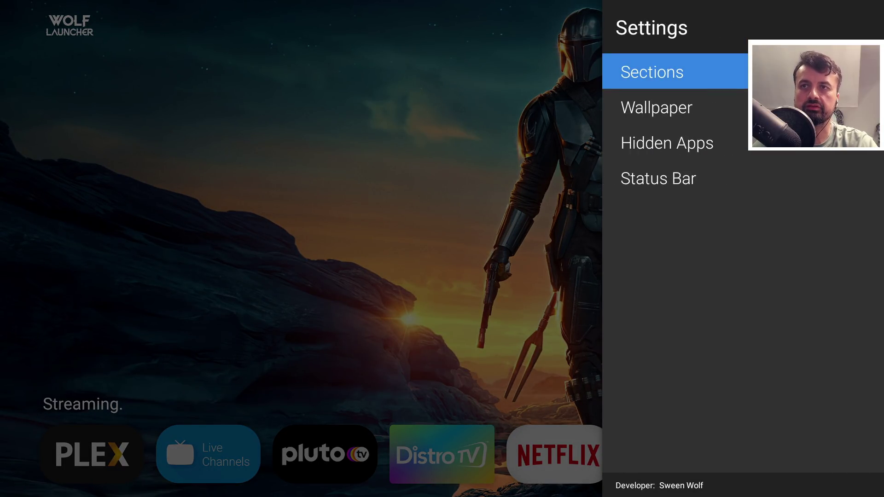
pyautogui.press('Return')
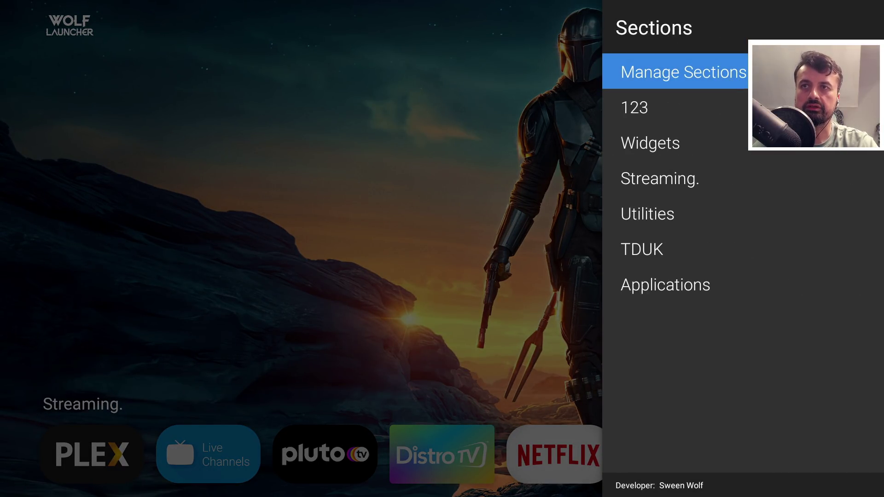
pyautogui.press('Down')
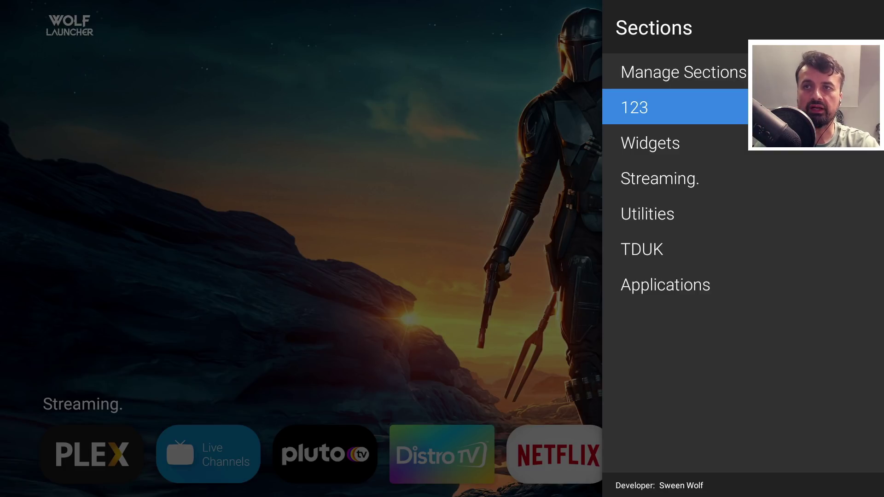
pyautogui.press('Return')
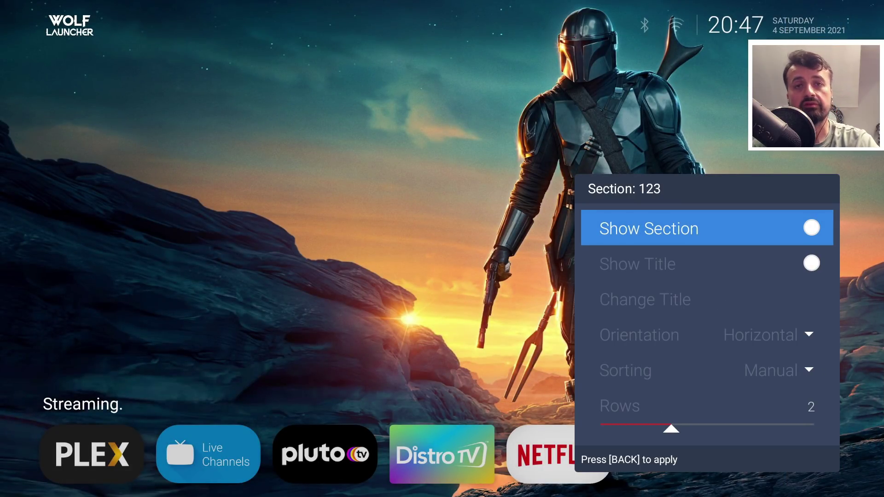
pyautogui.press('Return')
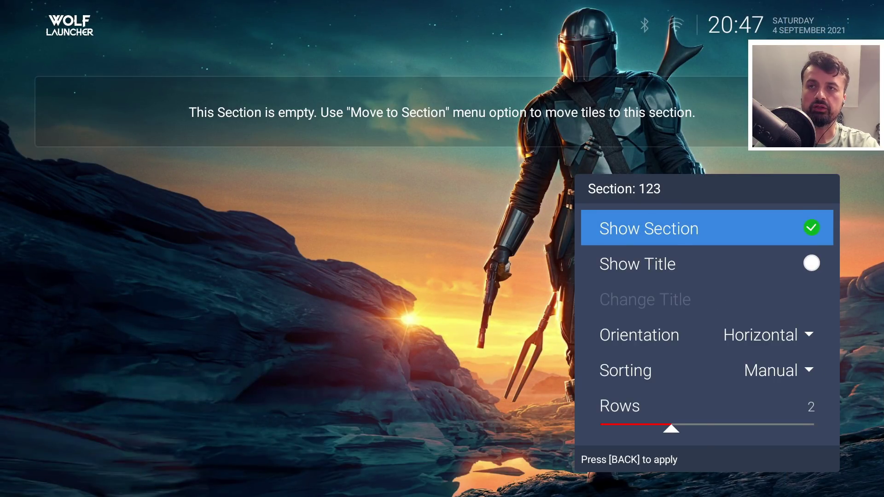
pyautogui.press('Escape')
pyautogui.press('Escape')
pyautogui.press('Escape')
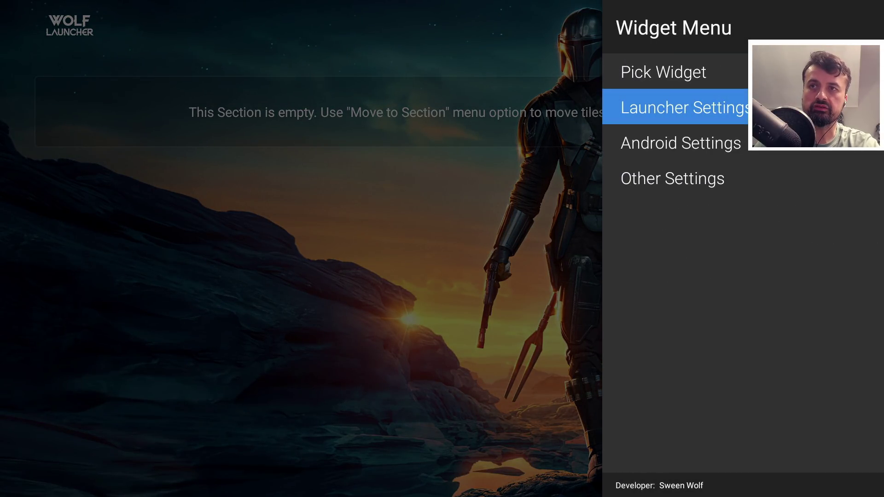
pyautogui.press('Escape')
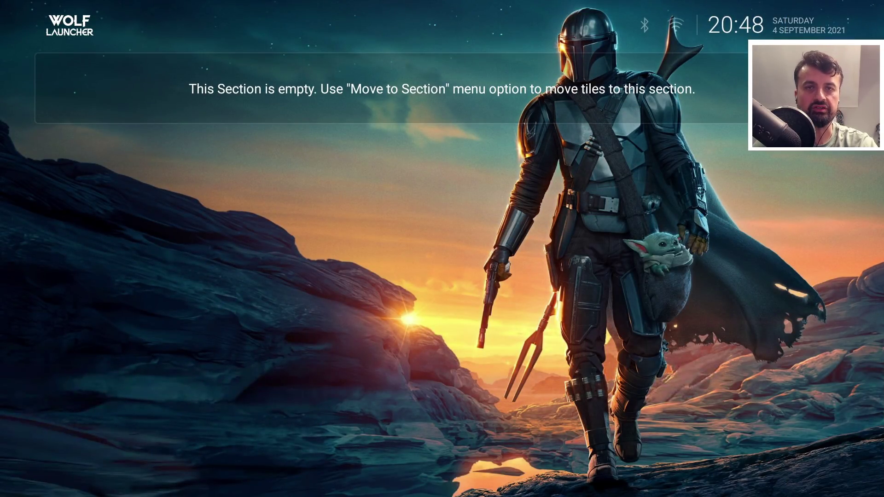
pyautogui.press('Down')
pyautogui.press('Up')
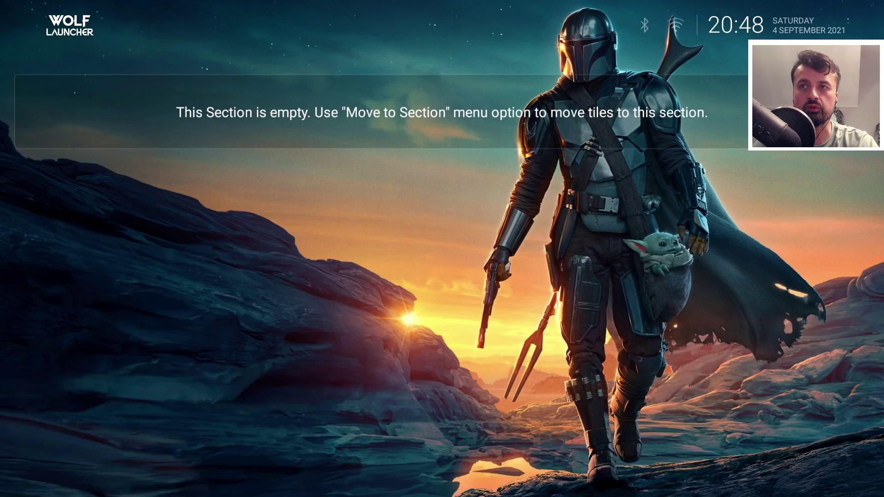
# Step: Go to Launcher Settings > Sections and inspect section 123's settings
pyautogui.press('Menu')
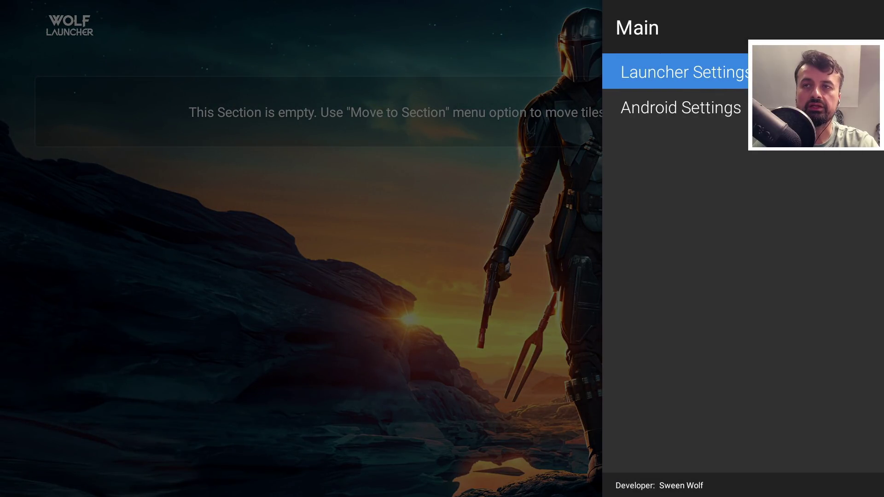
pyautogui.press('Return')
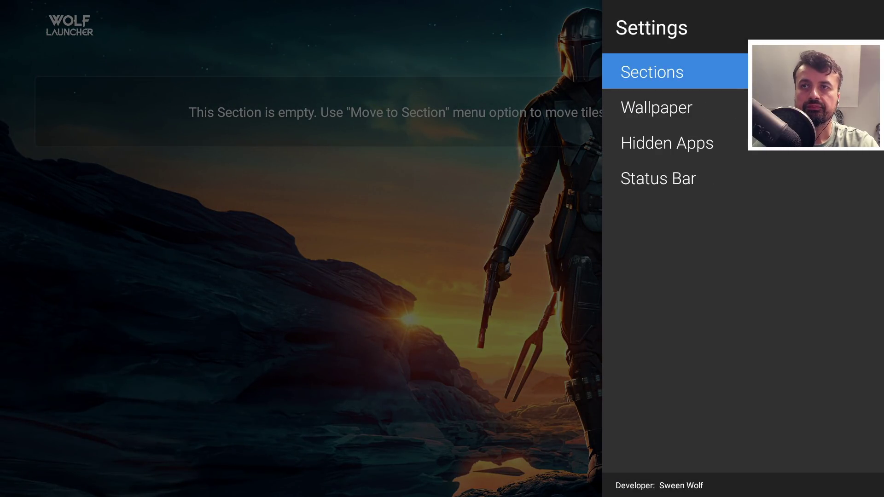
pyautogui.press('Return')
pyautogui.press('Down')
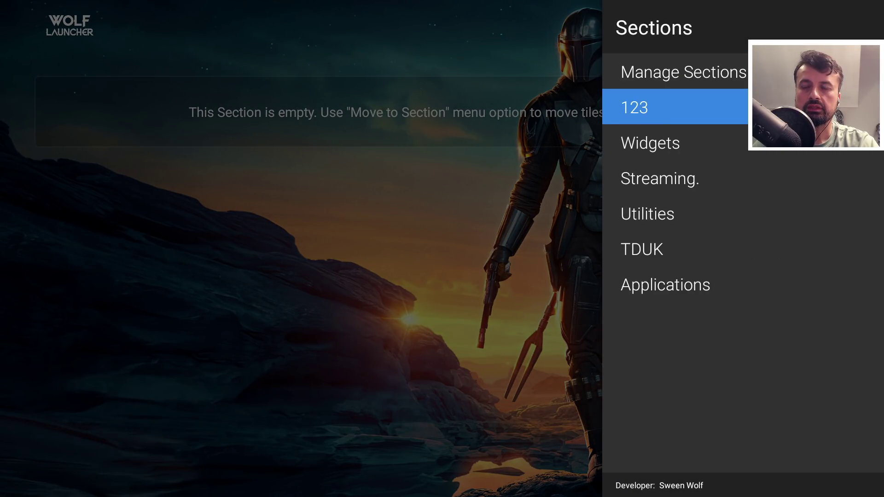
pyautogui.press('Return')
pyautogui.press('Return')
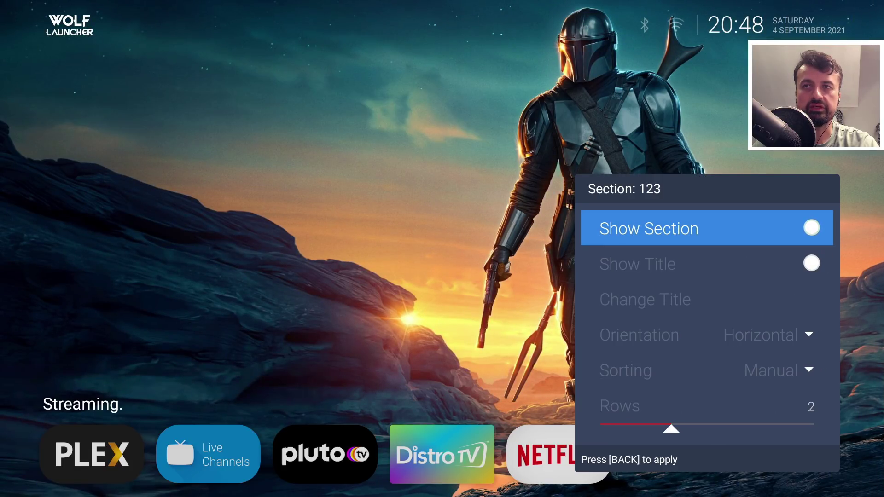
pyautogui.press('Escape')
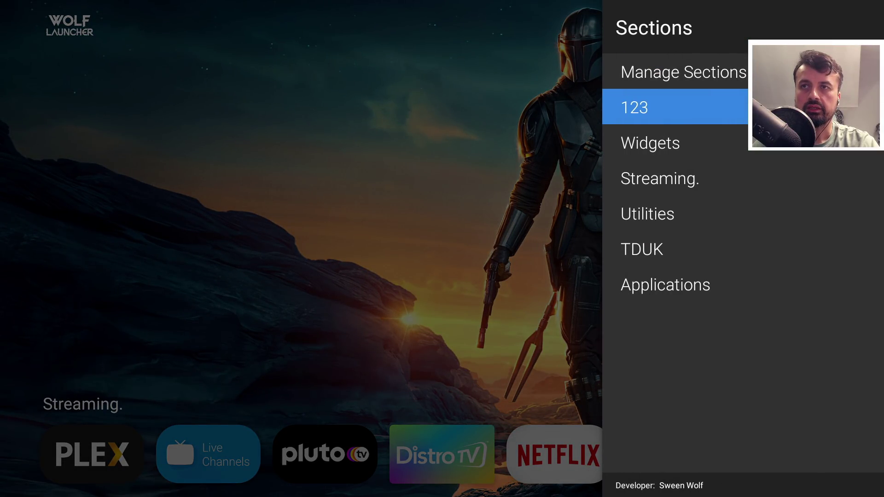
# Step: Remove section 123 in Manage Sections, confirm Yes, and close the dialog
pyautogui.press('Up')
pyautogui.press('Return')
pyautogui.press('Right')
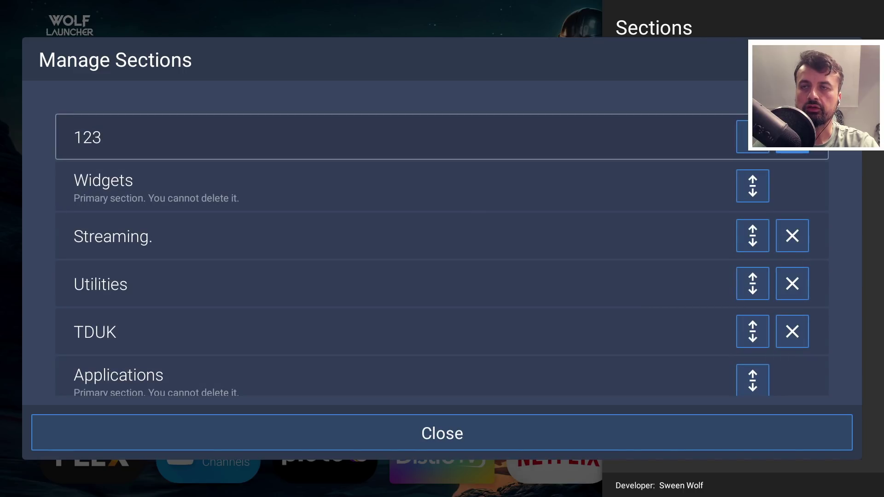
pyautogui.press('Return')
pyautogui.press('Left')
pyautogui.press('Return')
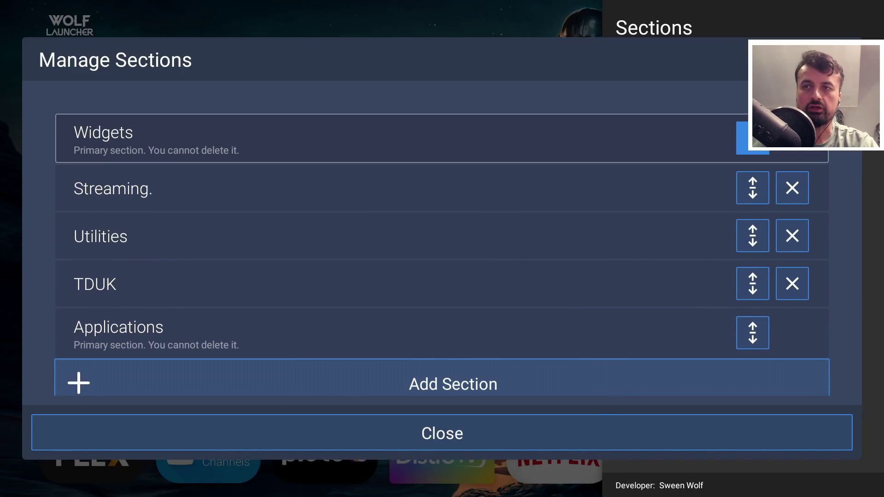
pyautogui.press('Escape')
pyautogui.press('Escape')
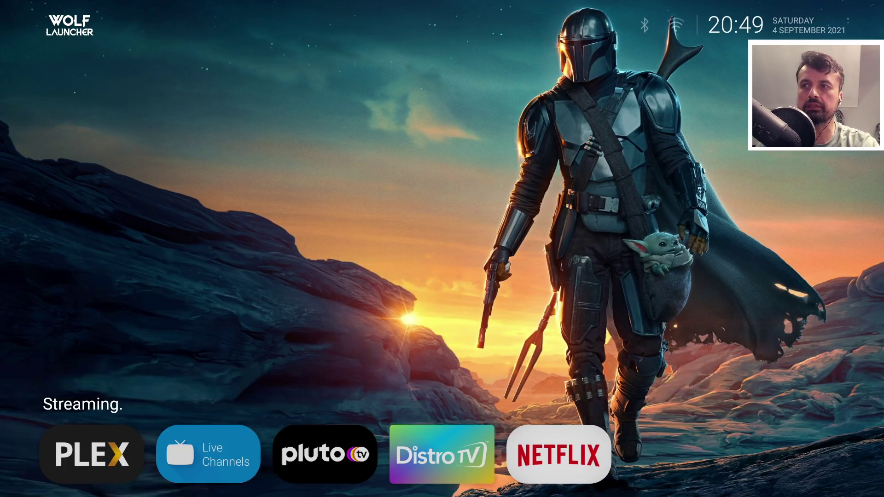
pyautogui.press('Down')
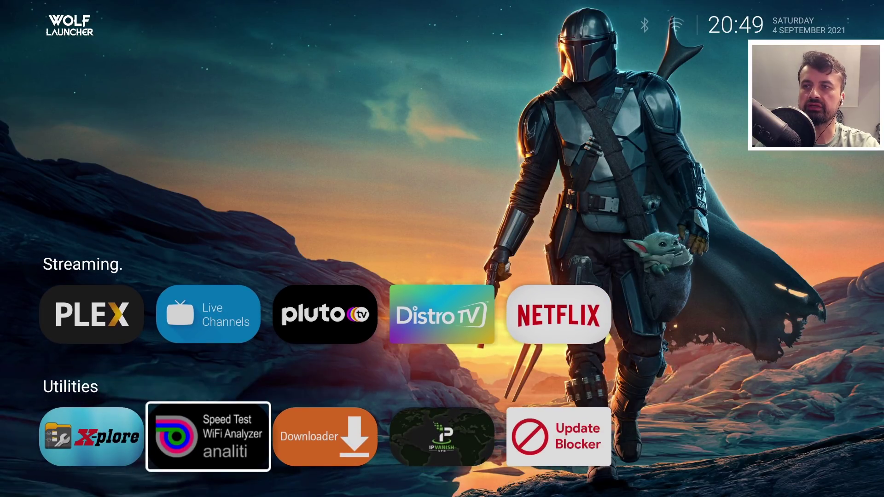
pyautogui.press('Down')
pyautogui.press('Down')
pyautogui.press('Down')
pyautogui.press('Right')
pyautogui.press('Right')
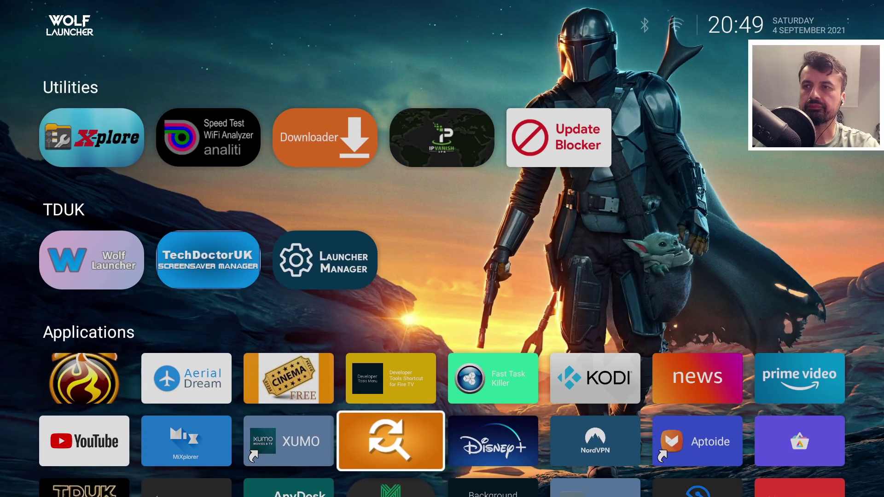
pyautogui.press('Up')
pyautogui.press('Up')
pyautogui.press('Up')
pyautogui.press('Up')
pyautogui.press('Up')
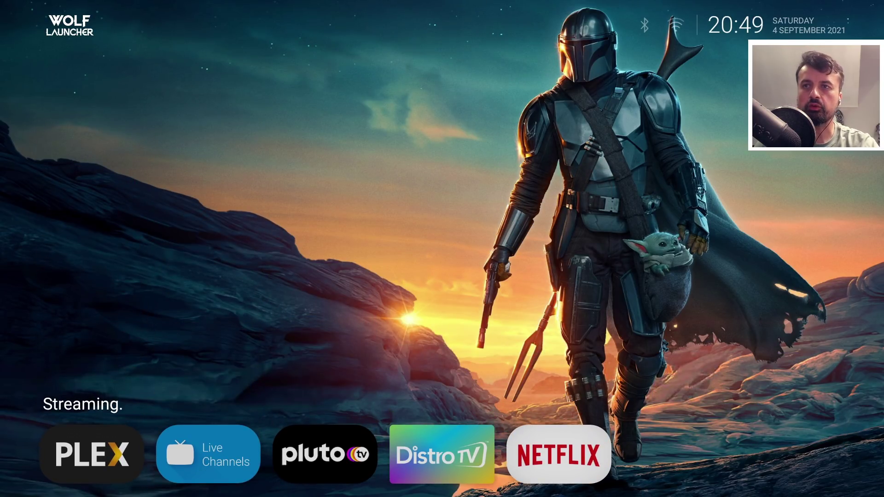
# Step: Open the Widgets section settings and keep Columns at 3 after trying 4
pyautogui.press('Menu')
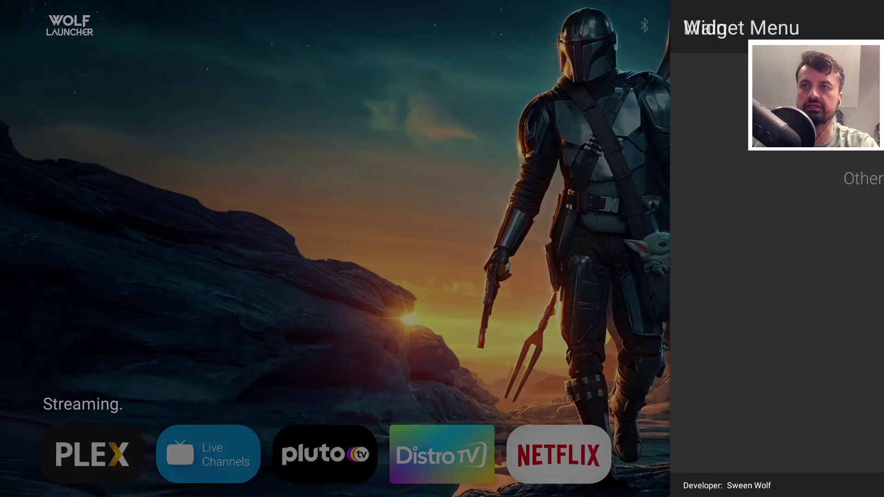
pyautogui.press('Down')
pyautogui.press('Return')
pyautogui.press('Return')
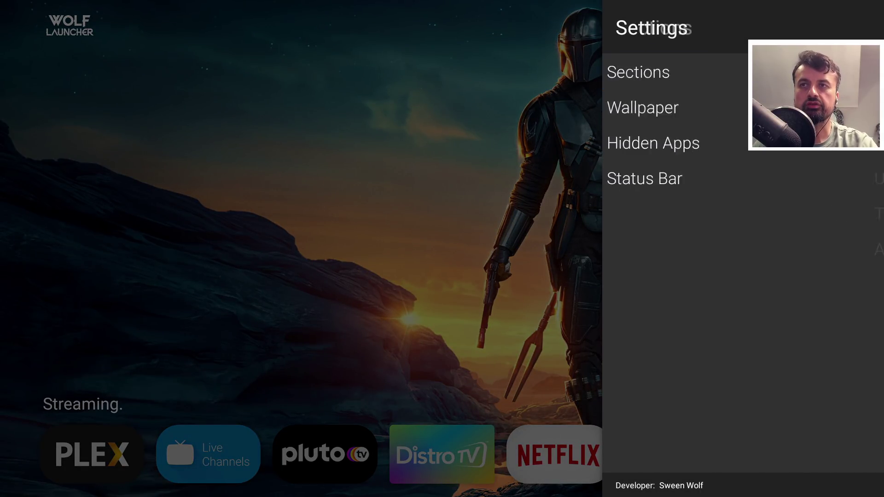
pyautogui.press('Down')
pyautogui.press('Escape')
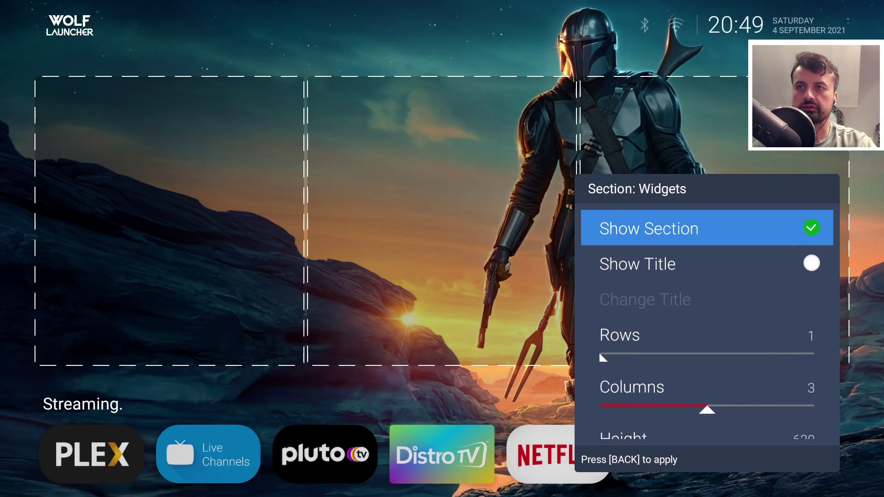
pyautogui.press('Down')
pyautogui.press('Down')
# Step: Set the Widgets section height to 640 and apply the settings
pyautogui.press('Down')
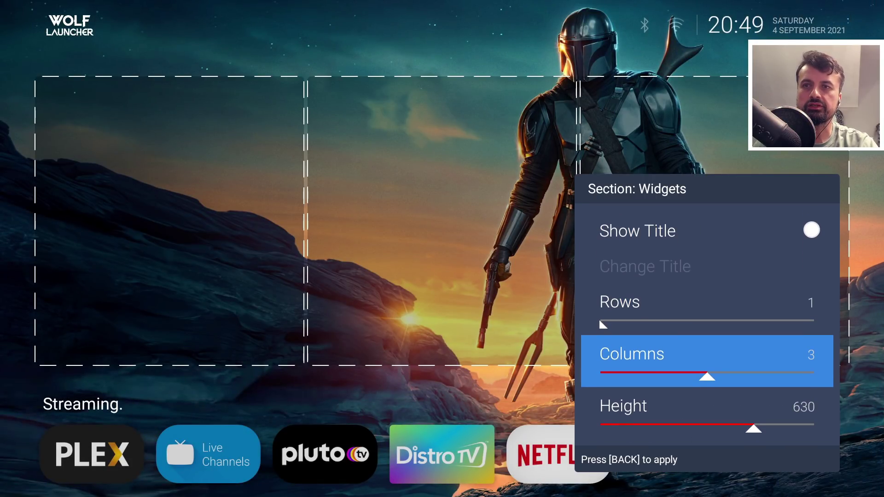
pyautogui.press('Right')
pyautogui.press('Left')
pyautogui.press('Down')
pyautogui.press('Right')
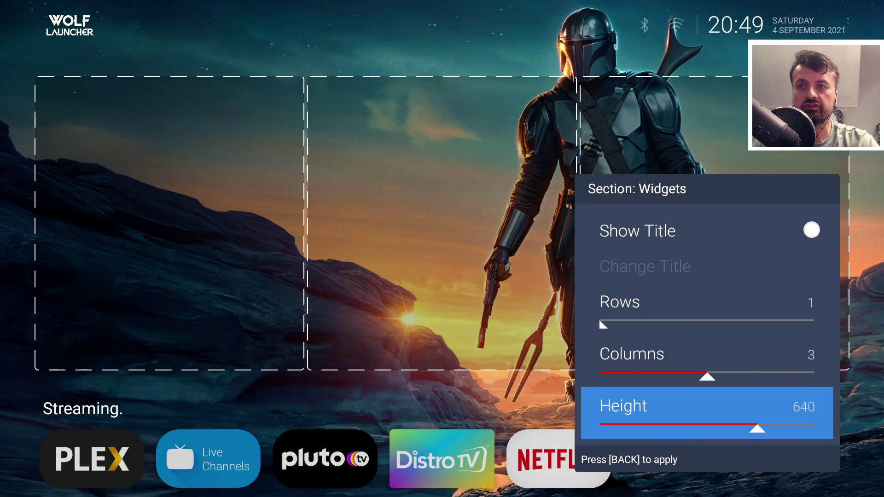
pyautogui.press('Left')
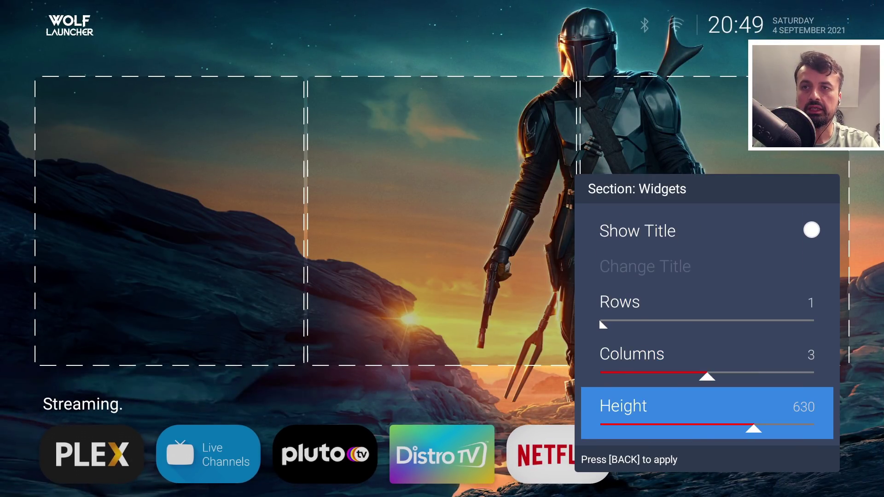
pyautogui.press('Left')
pyautogui.press('Left')
pyautogui.press('Left')
pyautogui.press('Left')
pyautogui.press('Left')
pyautogui.press('Left')
pyautogui.press('Left')
pyautogui.press('Left')
pyautogui.press('Left')
pyautogui.press('Left')
pyautogui.press('Left')
pyautogui.press('Left')
pyautogui.press('Left')
pyautogui.press('Left')
pyautogui.press('Left')
pyautogui.press('Left')
pyautogui.press('Left')
pyautogui.press('Left')
pyautogui.press('Left')
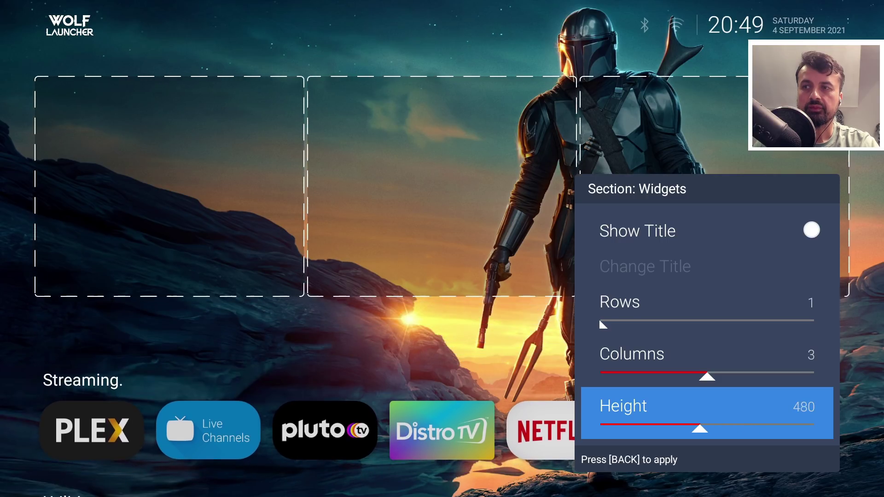
pyautogui.press('Left')
pyautogui.press('Left')
pyautogui.press('Left')
pyautogui.press('Left')
pyautogui.press('Left')
pyautogui.press('Left')
pyautogui.press('Left')
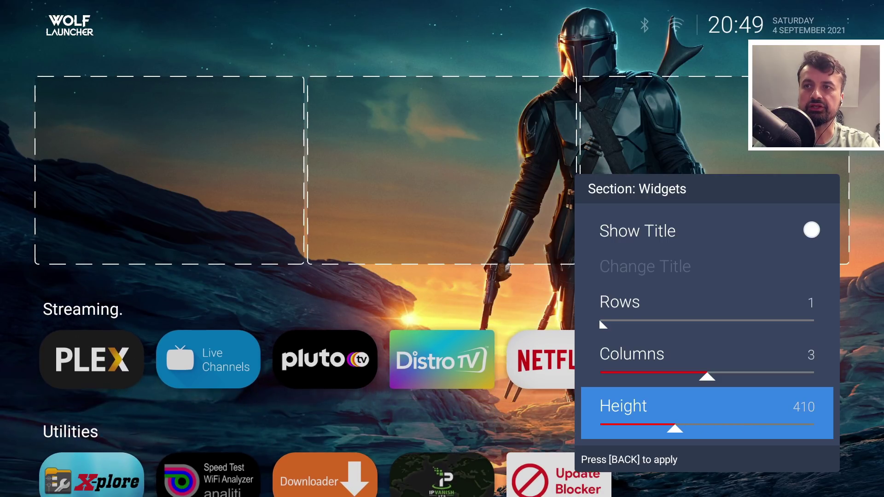
pyautogui.press('Left')
pyautogui.press('Left')
pyautogui.press('Left')
pyautogui.press('Left')
pyautogui.press('Left')
pyautogui.press('Left')
pyautogui.press('Left')
pyautogui.press('Left')
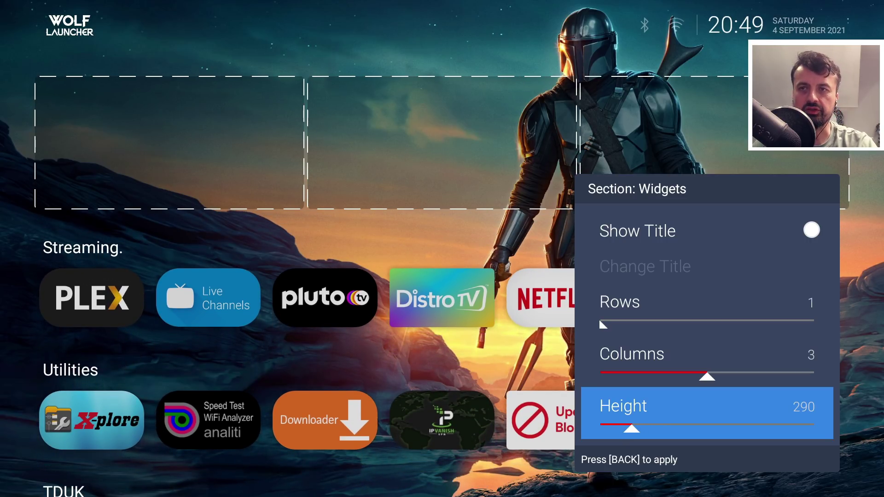
pyautogui.press('Right')
pyautogui.press('Right')
pyautogui.press('Right')
pyautogui.press('Right')
pyautogui.press('Right')
pyautogui.press('Right')
pyautogui.press('Right')
pyautogui.press('Right')
pyautogui.press('Right')
pyautogui.press('Right')
pyautogui.press('Right')
pyautogui.press('Right')
pyautogui.press('Right')
pyautogui.press('Right')
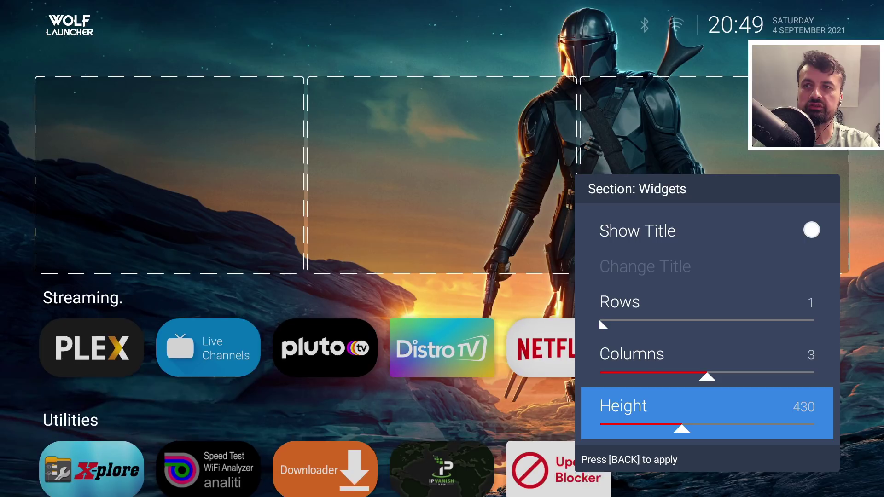
pyautogui.press('Right')
pyautogui.press('Right')
pyautogui.press('Right')
pyautogui.press('Right')
pyautogui.press('Right')
pyautogui.press('Right')
pyautogui.press('Right')
pyautogui.press('Right')
pyautogui.press('Right')
pyautogui.press('Right')
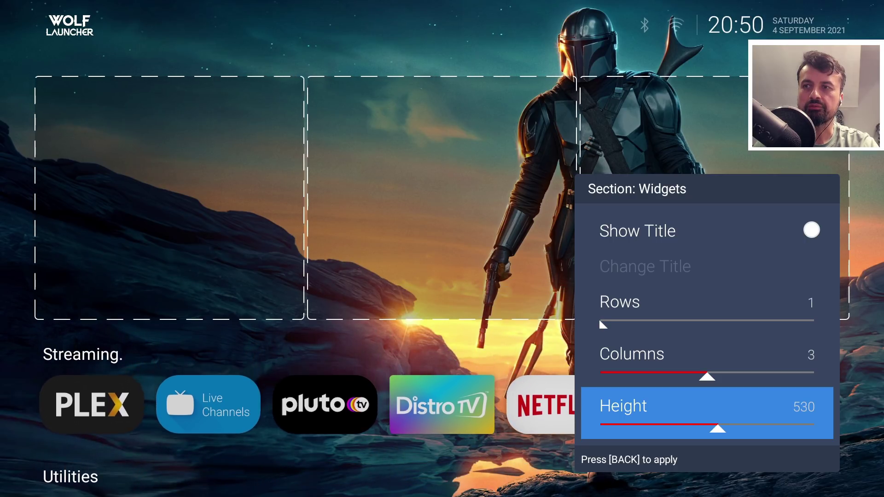
pyautogui.press('Right')
pyautogui.press('Right')
pyautogui.press('Right')
pyautogui.press('Right')
pyautogui.press('Right')
pyautogui.press('Right')
pyautogui.press('Right')
pyautogui.press('Right')
pyautogui.press('Right')
pyautogui.press('Right')
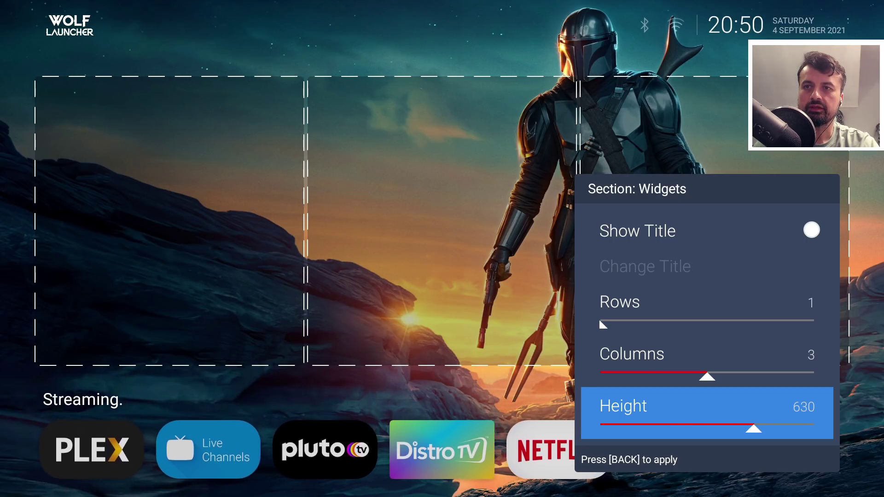
pyautogui.press('Right')
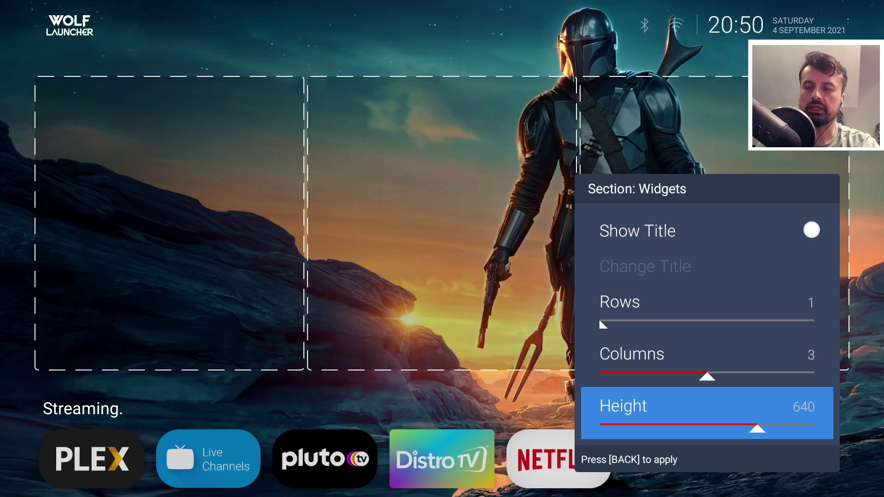
pyautogui.press('Escape')
pyautogui.press('Escape')
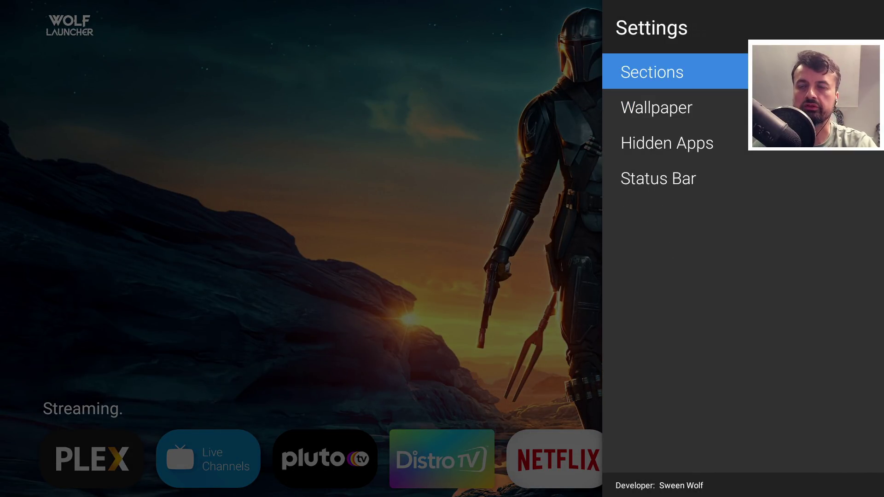
# Step: Choose the FireTV option under Change Logo and save, restarting the launcher
pyautogui.press('Escape')
pyautogui.press('Down')
pyautogui.press('Down')
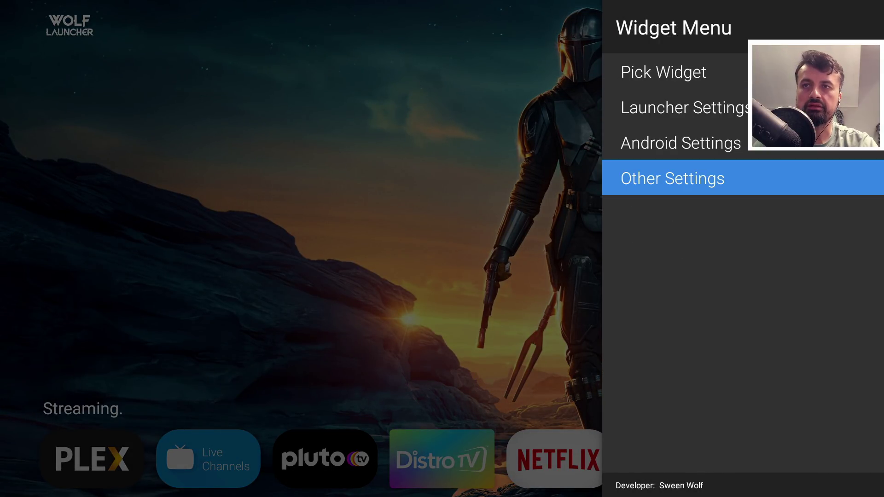
pyautogui.press('Return')
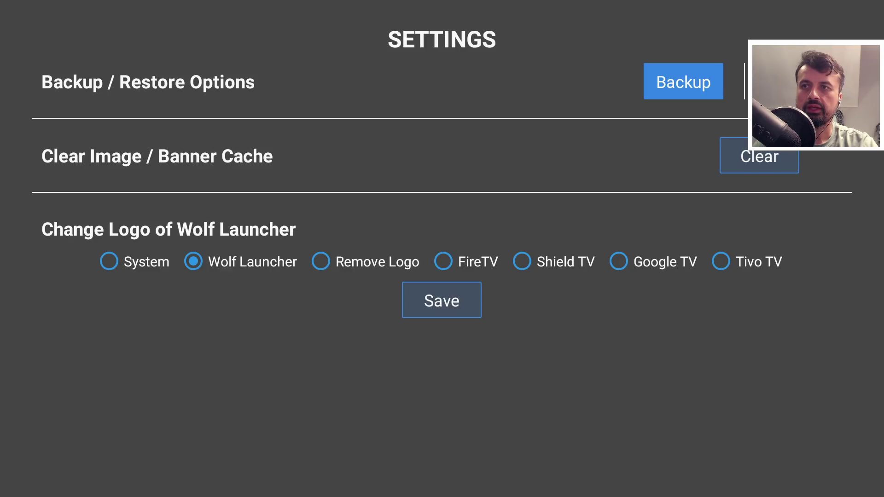
pyautogui.press('Down')
pyautogui.press('Down')
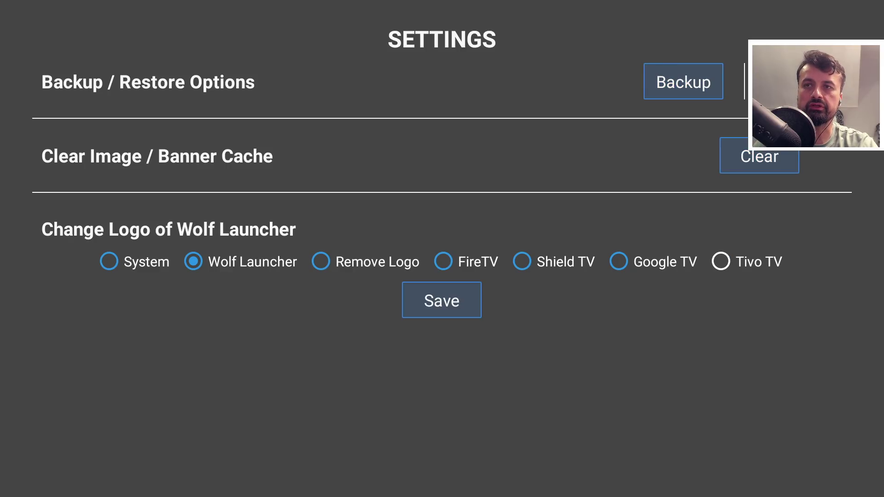
pyautogui.press('Left')
pyautogui.press('Left')
pyautogui.press('Left')
pyautogui.press('Left')
pyautogui.press('Left')
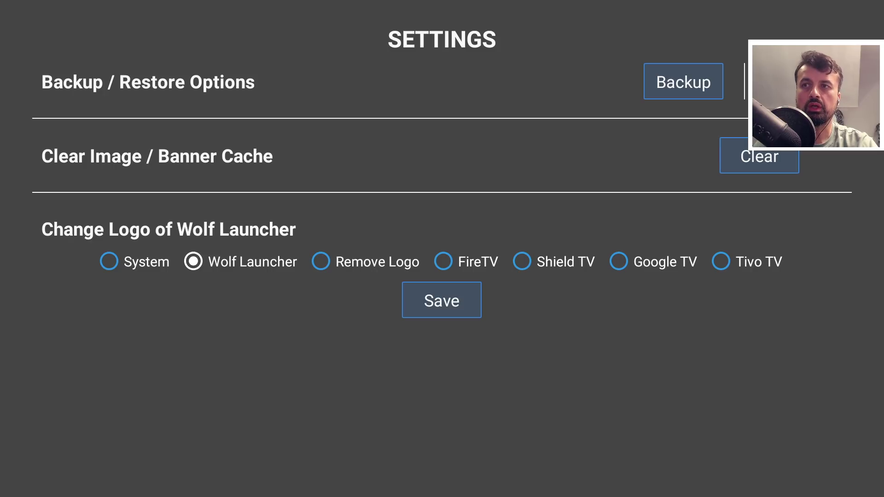
pyautogui.press('Right')
pyautogui.press('Right')
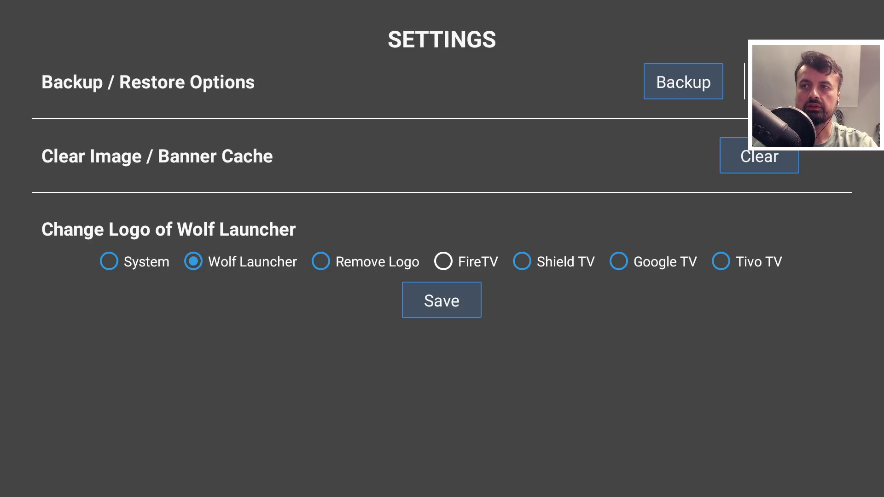
pyautogui.press('Return')
pyautogui.press('Down')
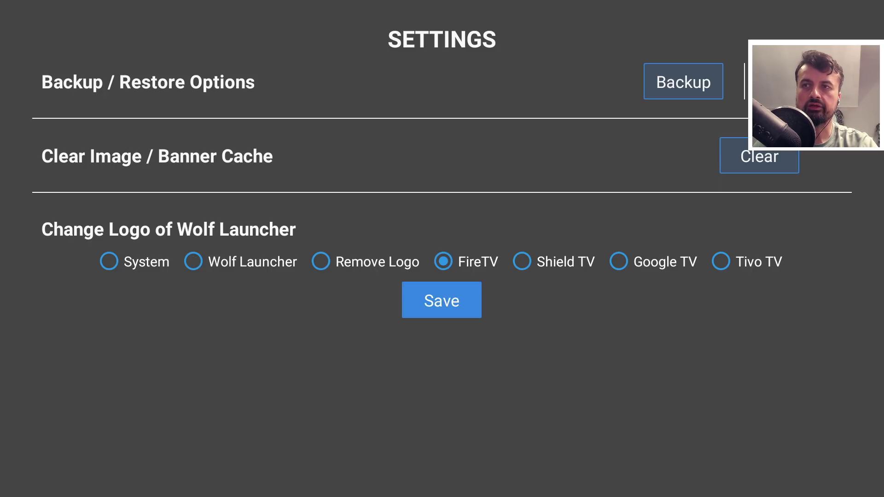
pyautogui.press('Return')
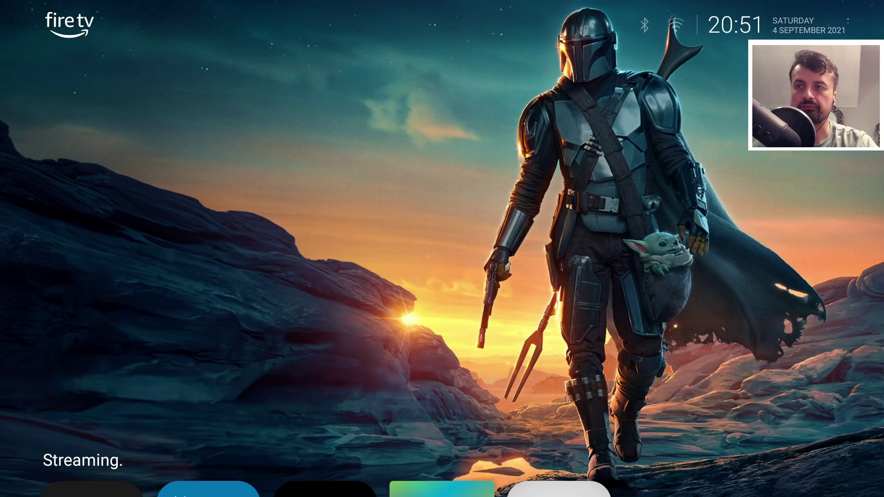
# Step: Launch Launcher Manager through the Settings shortcut in quick settings
pyautogui.press('Down')
pyautogui.press('Down')
pyautogui.press('Down')
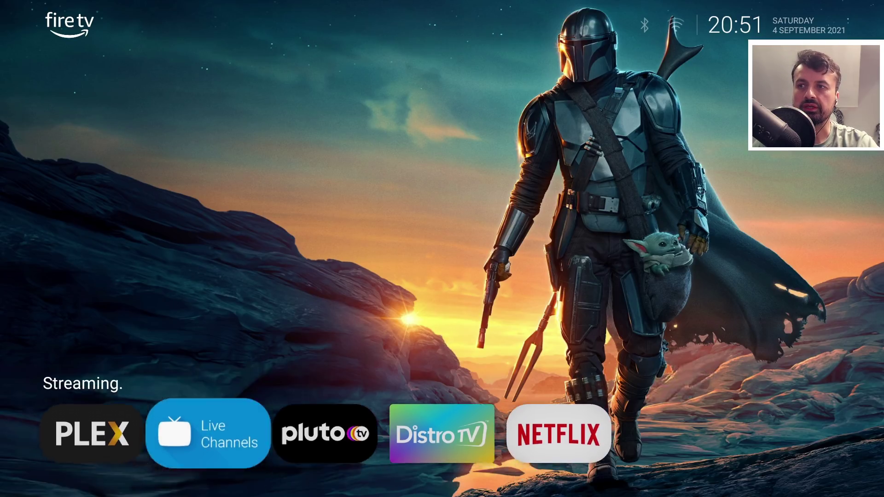
pyautogui.press('Right')
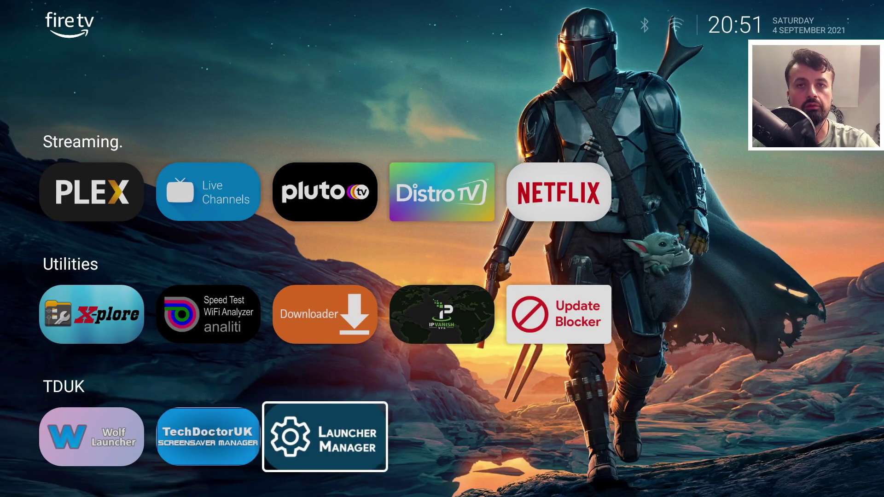
pyautogui.press('Home')
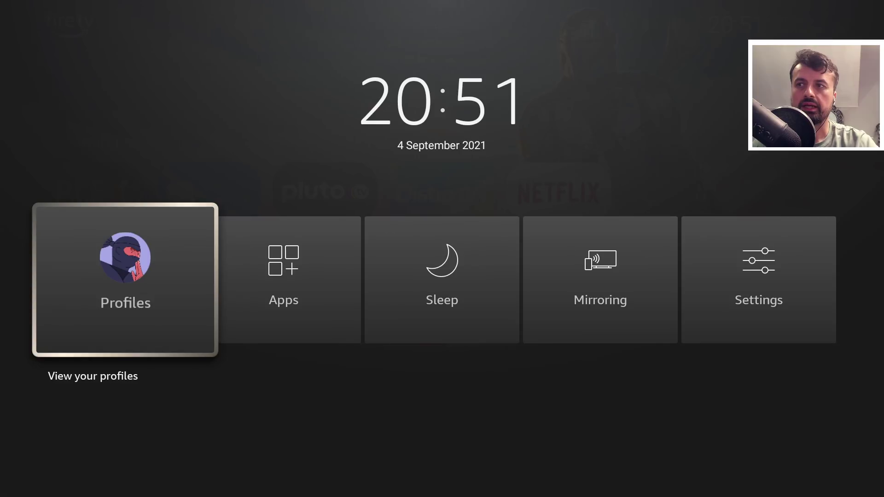
pyautogui.press('Right')
pyautogui.press('Right')
pyautogui.press('Right')
pyautogui.press('Right')
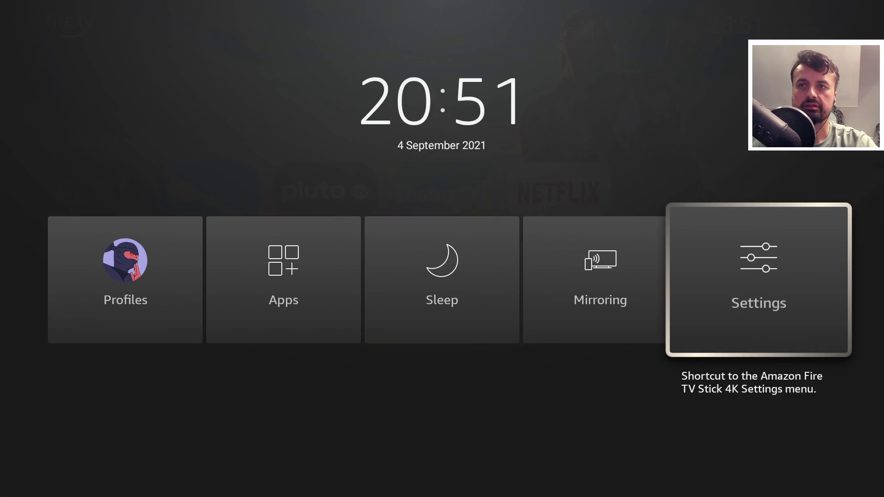
pyautogui.press('Return')
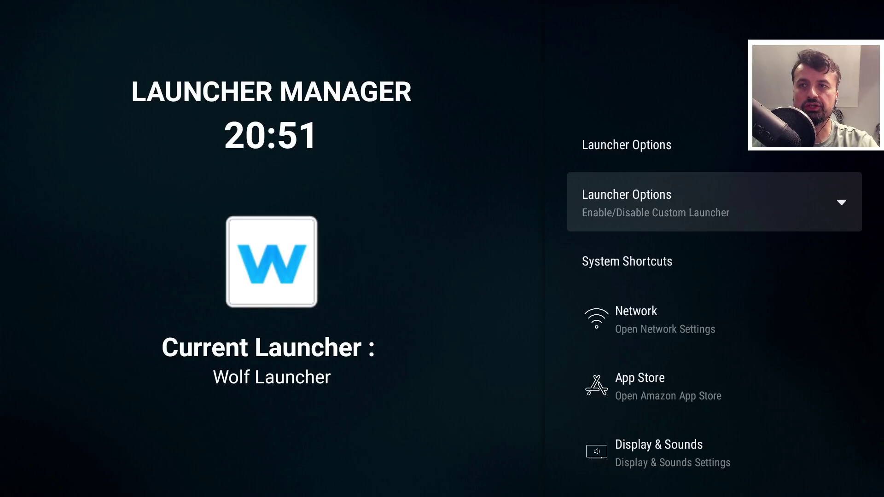
# Step: Visit the Remotes settings, return to Launcher Manager, and open the App Store shortcut
pyautogui.press('Down')
pyautogui.press('Down')
pyautogui.press('Down')
pyautogui.press('Down')
pyautogui.press('Down')
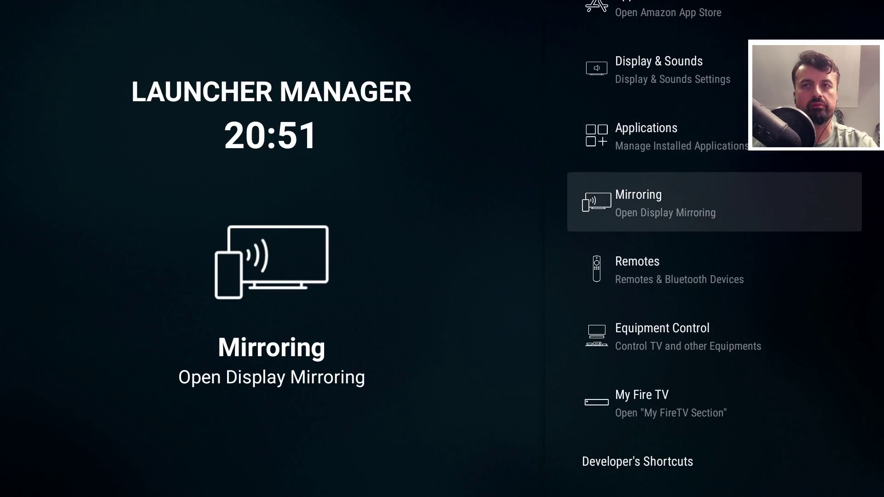
pyautogui.press('Down')
pyautogui.press('Return')
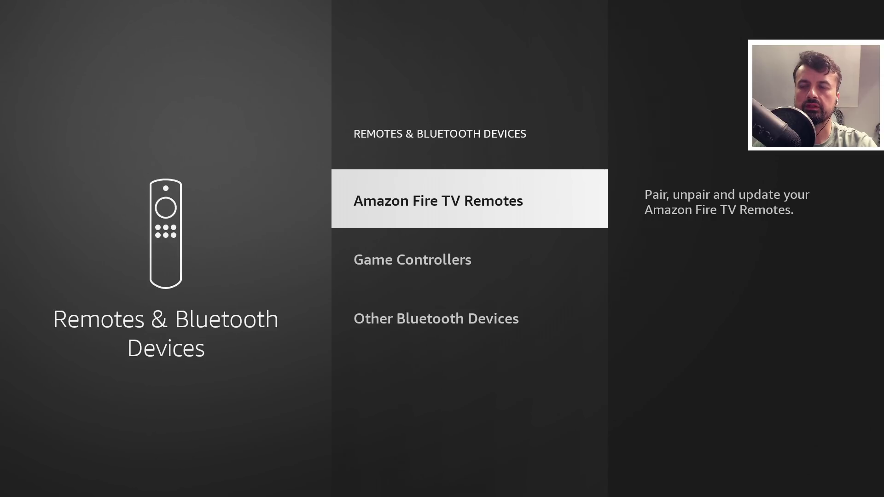
pyautogui.press('Escape')
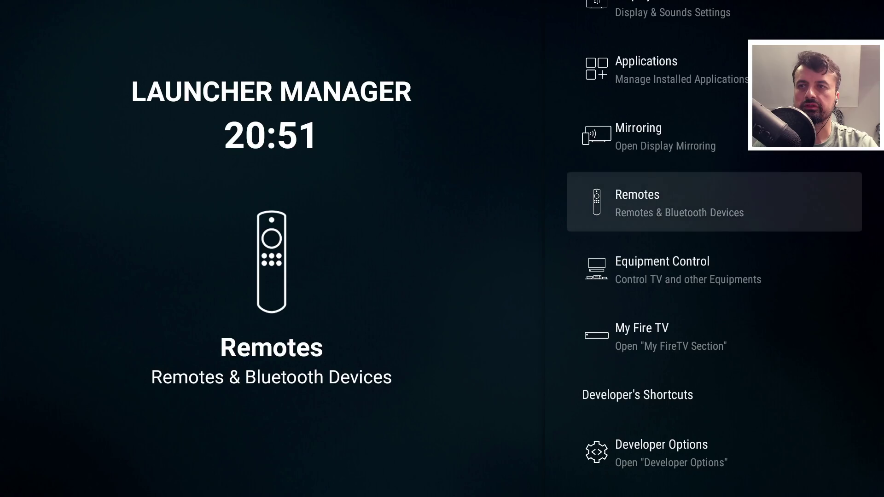
pyautogui.press('Down')
pyautogui.press('Down')
pyautogui.press('Up')
pyautogui.press('Up')
pyautogui.press('Up')
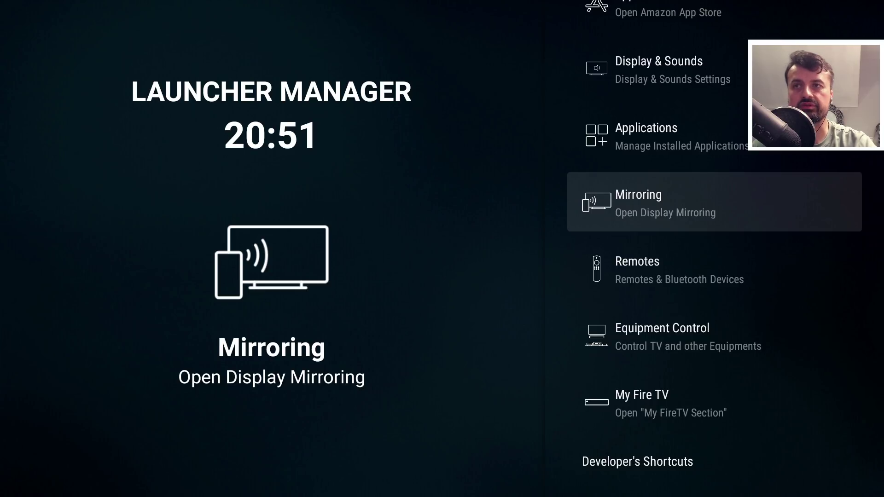
pyautogui.press('Up')
pyautogui.press('Up')
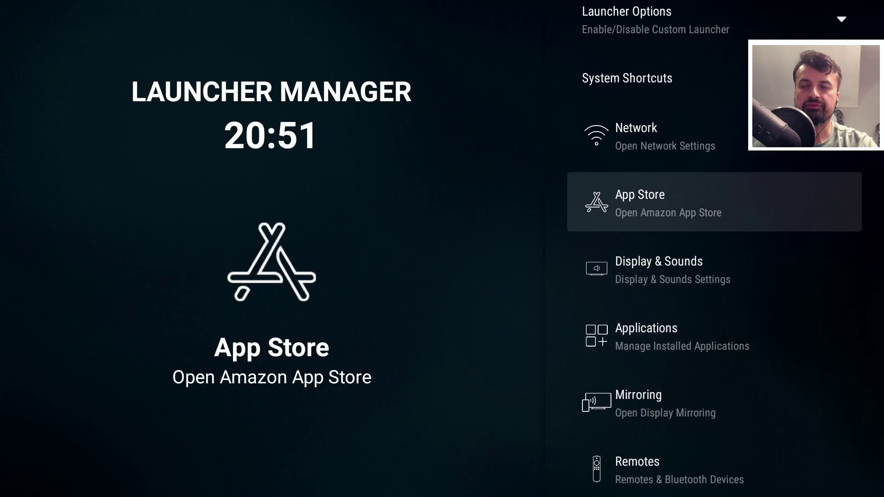
pyautogui.press('Return')
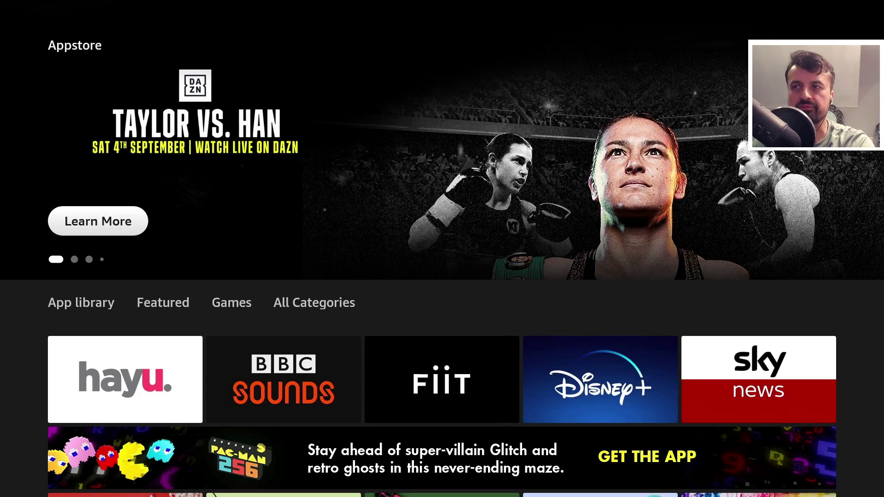
# Step: Browse the Featured apps down to the sponsored PAC-MAN 256 banner, then return to the top
pyautogui.press('Down')
pyautogui.press('Return')
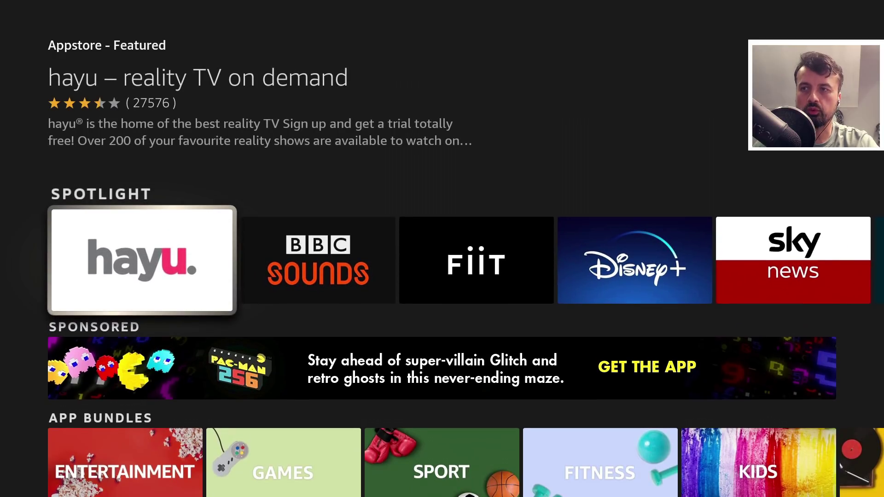
pyautogui.press('Down')
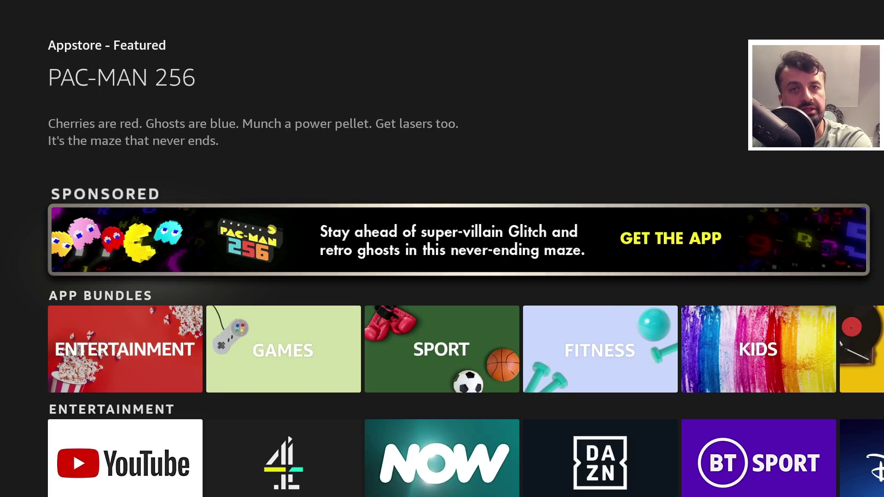
pyautogui.press('Escape')
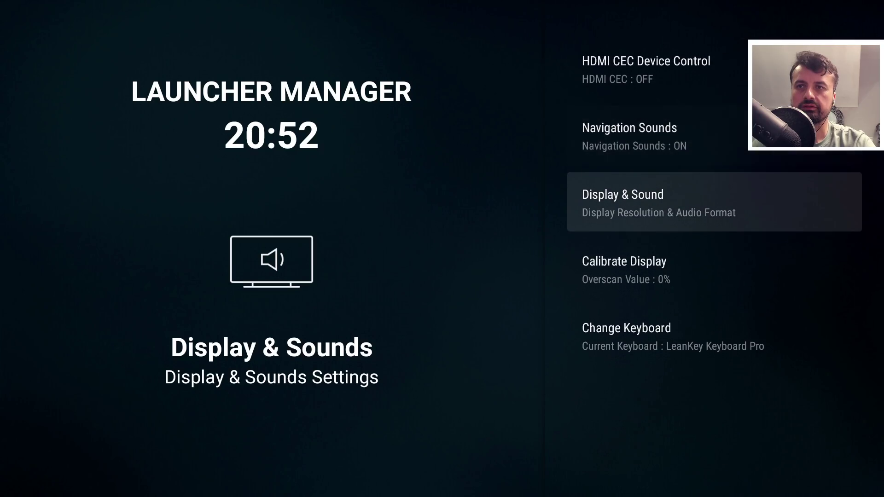
# Step: Switch the keyboard from FireTV IME to LeanKey Keyboard Pro in the Keyboard List
pyautogui.press('Down')
pyautogui.press('Down')
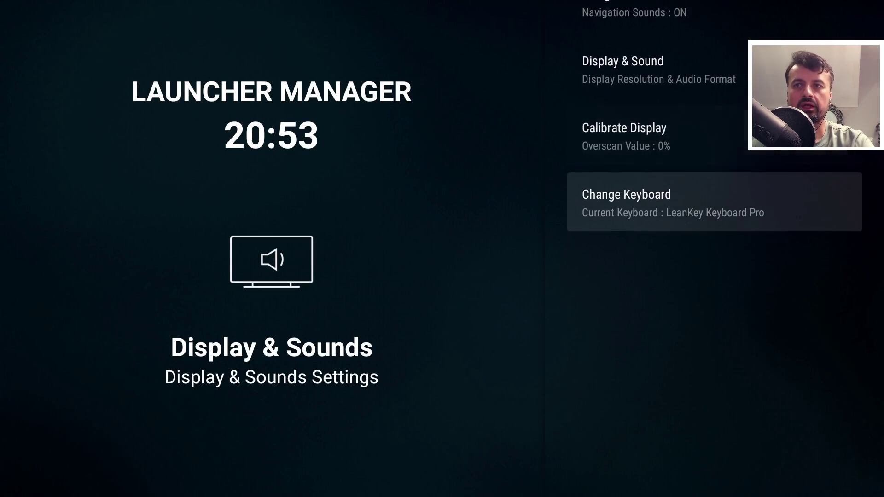
pyautogui.press('Return')
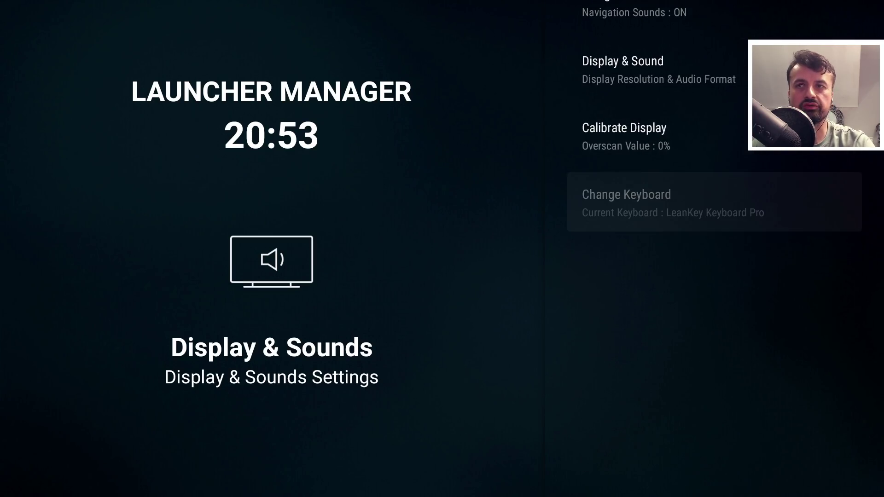
pyautogui.press('Return')
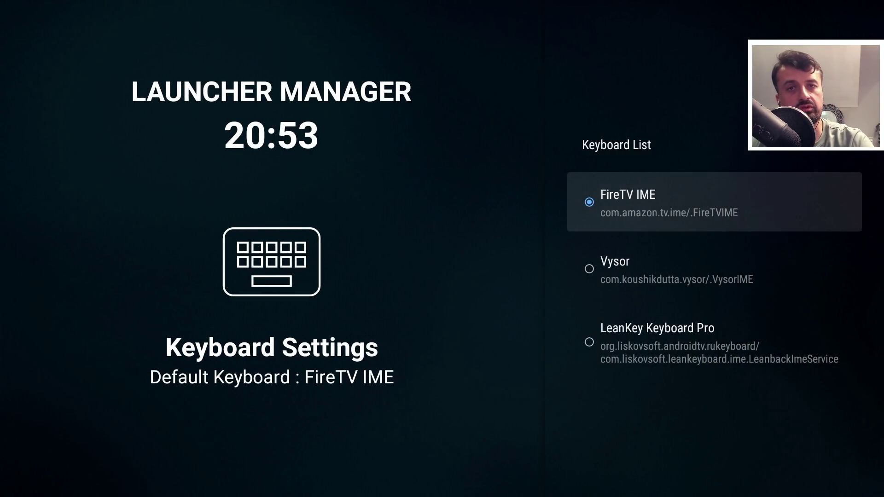
pyautogui.press('Down')
pyautogui.press('Down')
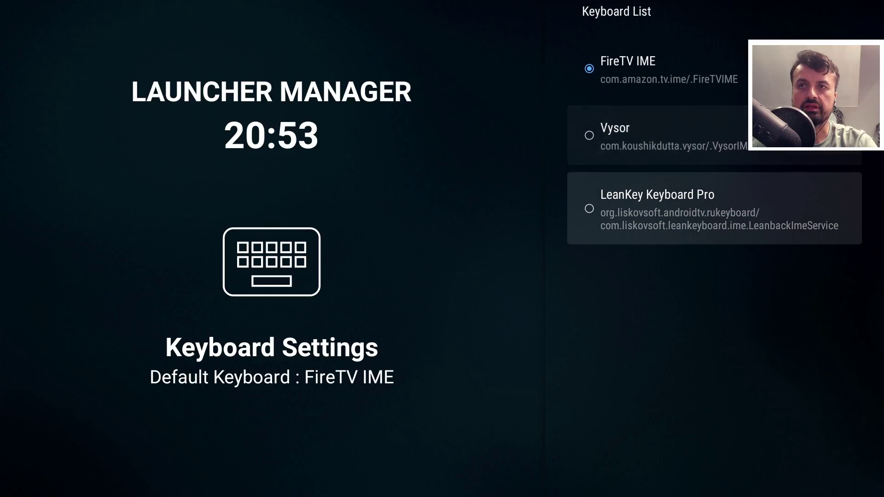
pyautogui.press('Return')
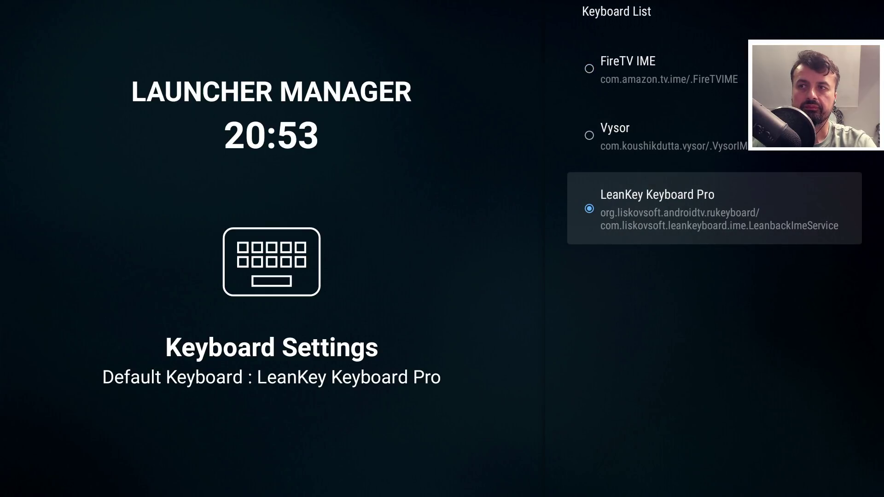
pyautogui.press('Escape')
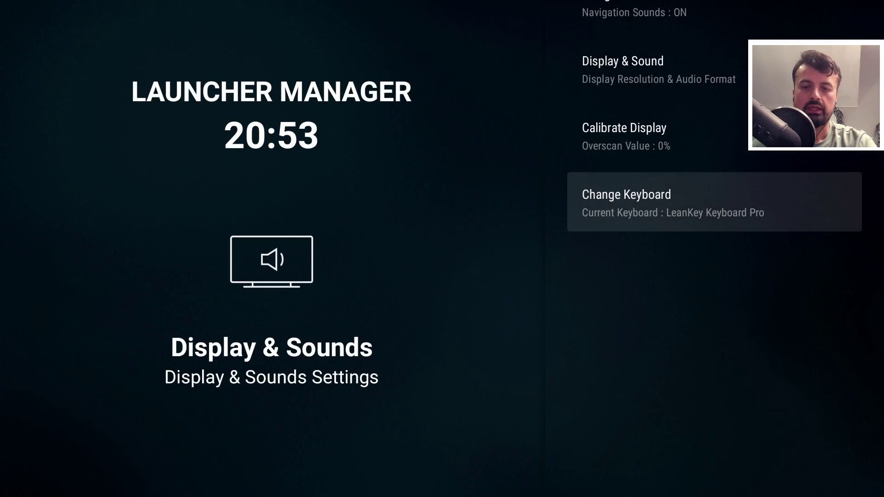
# Step: Return to the home screen and launch Downloader from the Utilities row
pyautogui.press('Escape')
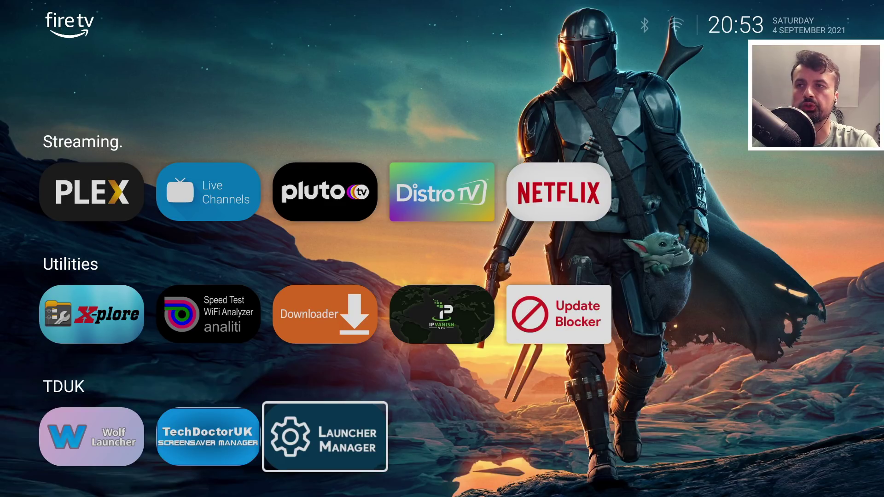
pyautogui.press('Up')
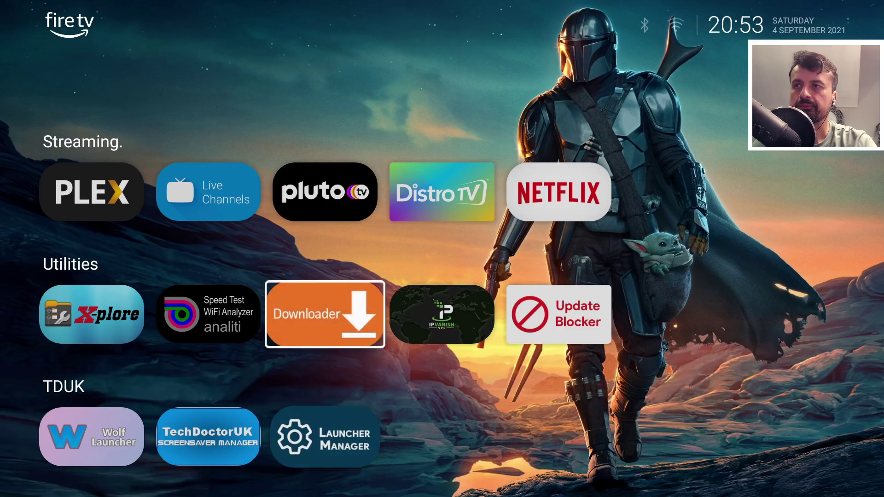
pyautogui.press('Left')
pyautogui.press('Right')
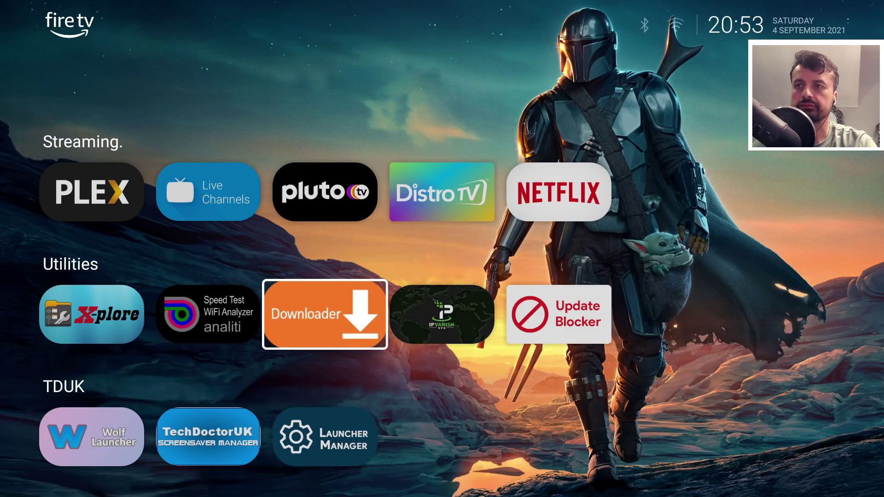
pyautogui.press('Return')
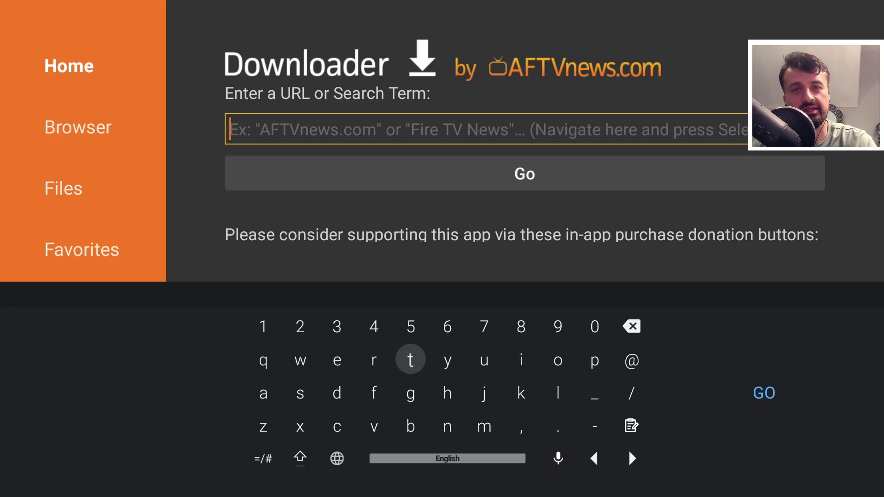